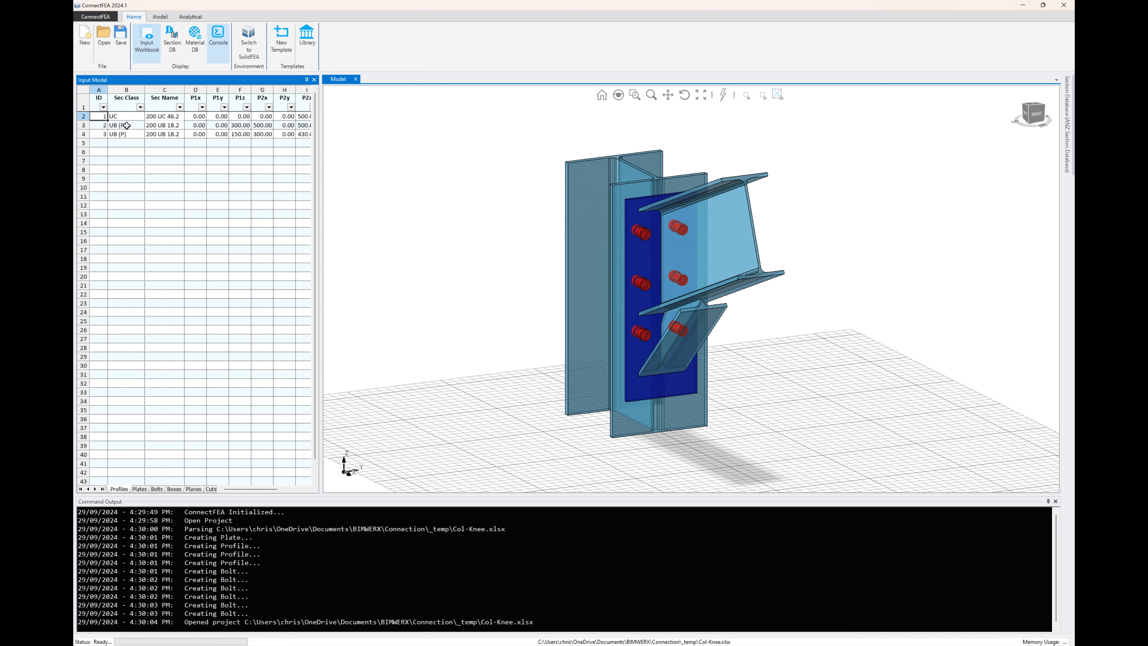
Review the profile, plate and bolt input tables of the knee connection, widening the workbook to show all columns.
{"action": "left_click", "coordinate": [118, 126]}
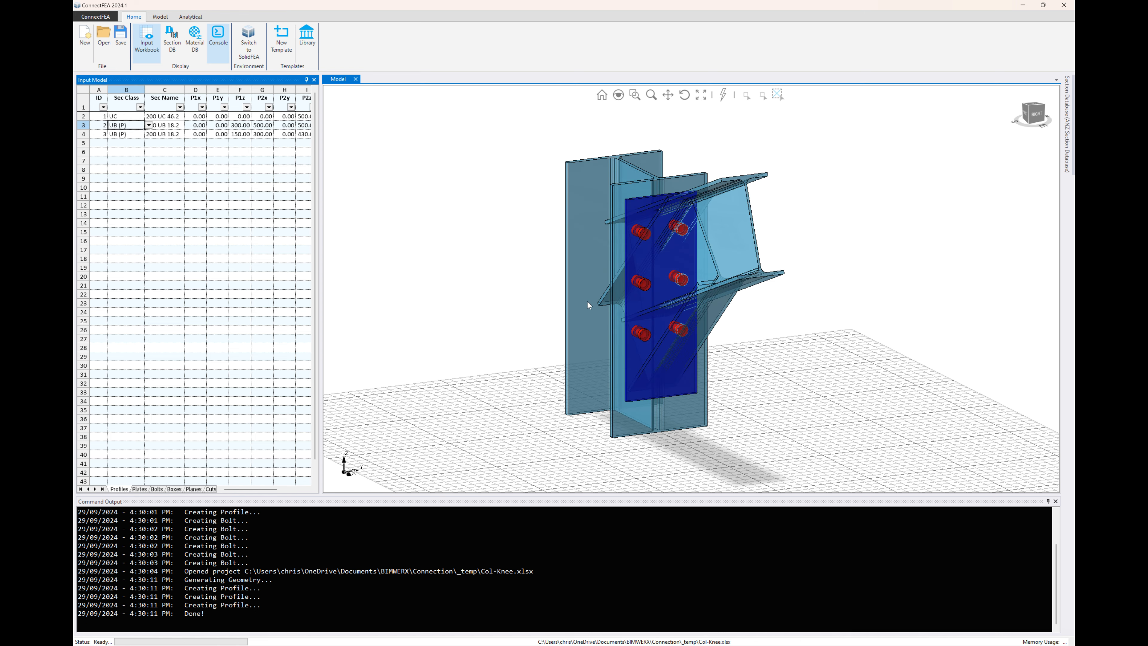
{"action": "mouse_move", "coordinate": [589, 302]}
{"action": "middle_mouse_down"}
{"action": "mouse_move", "coordinate": [651, 282]}
{"action": "mouse_move", "coordinate": [608, 307]}
{"action": "middle_mouse_up"}
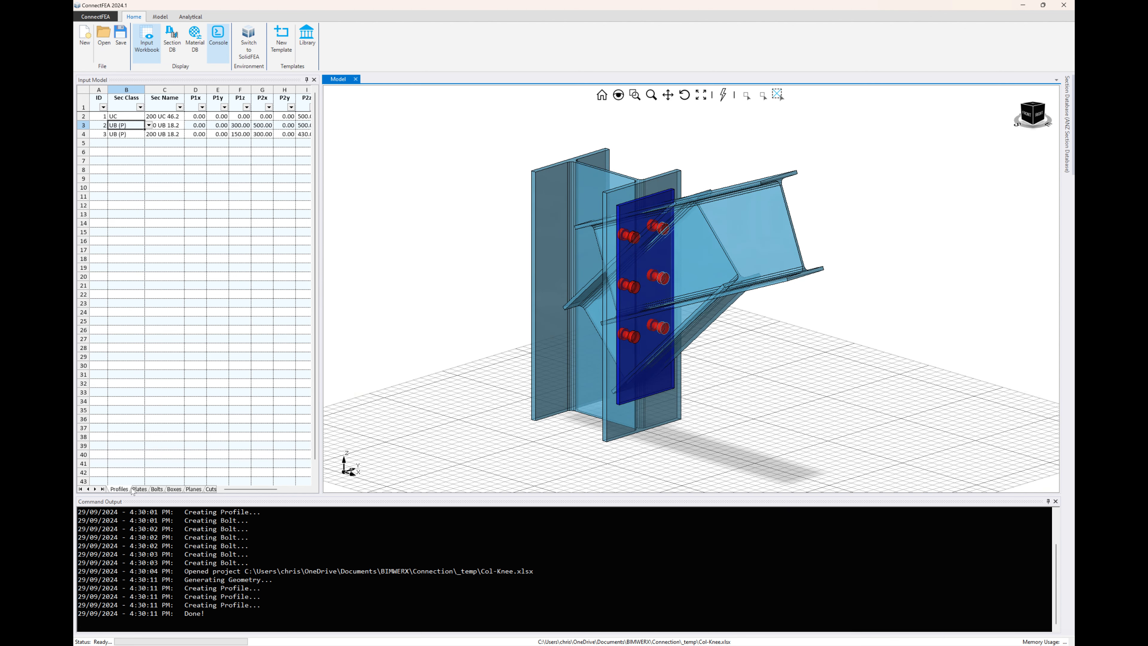
{"action": "left_click", "coordinate": [140, 489]}
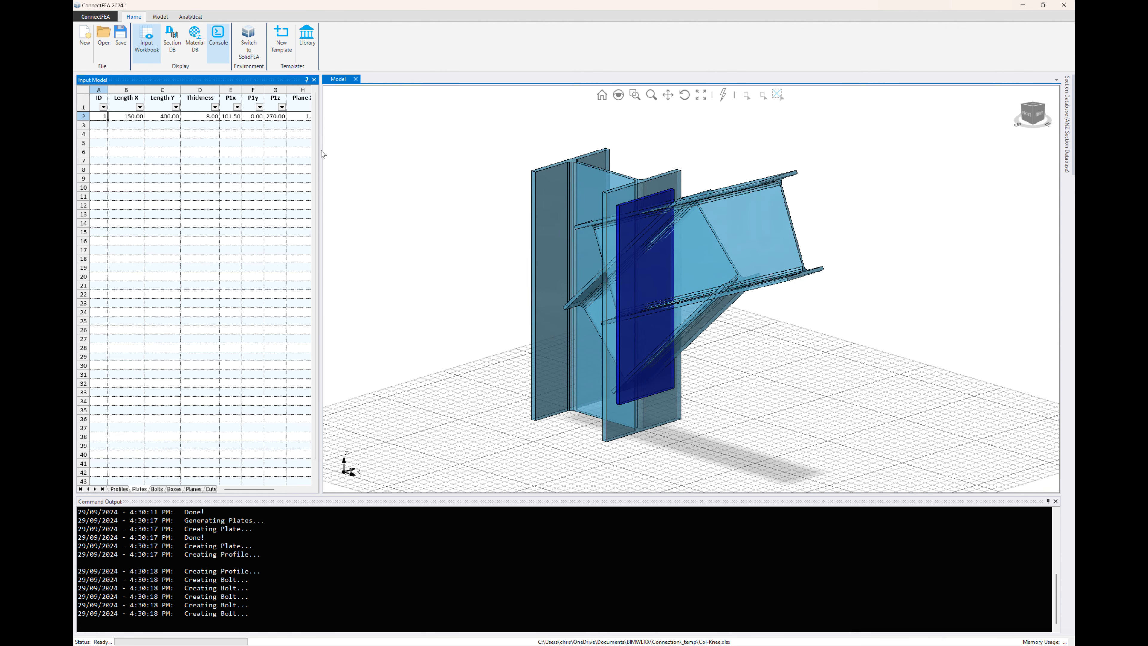
{"action": "left_click_drag", "start_coordinate": [321, 161], "coordinate": [438, 169]}
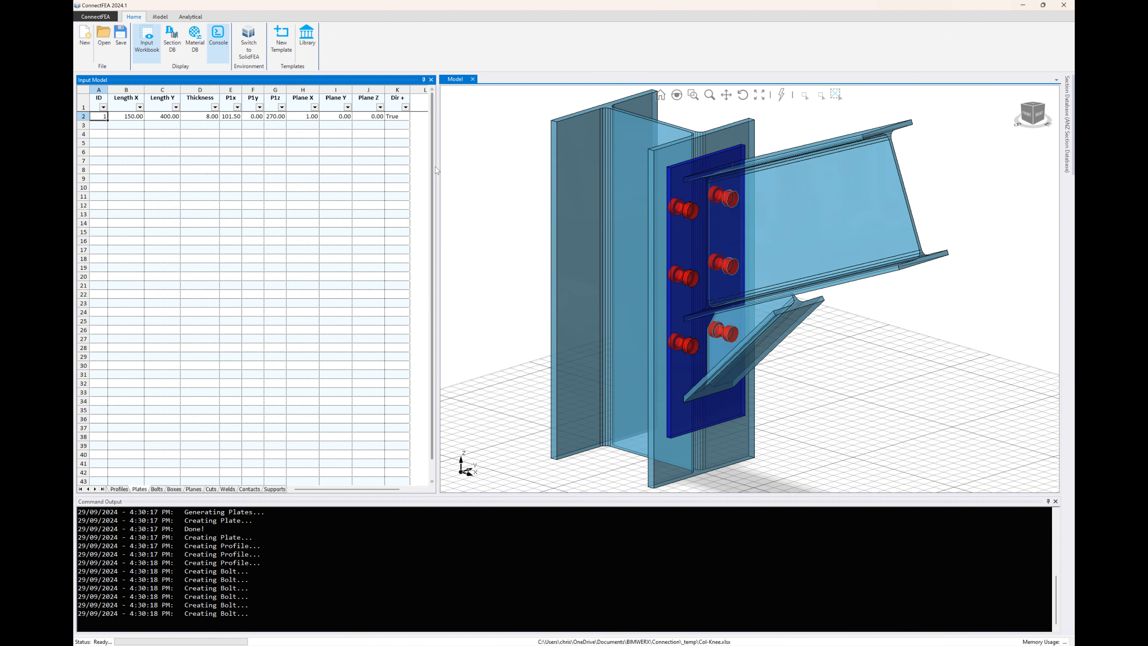
{"action": "left_click", "coordinate": [157, 489]}
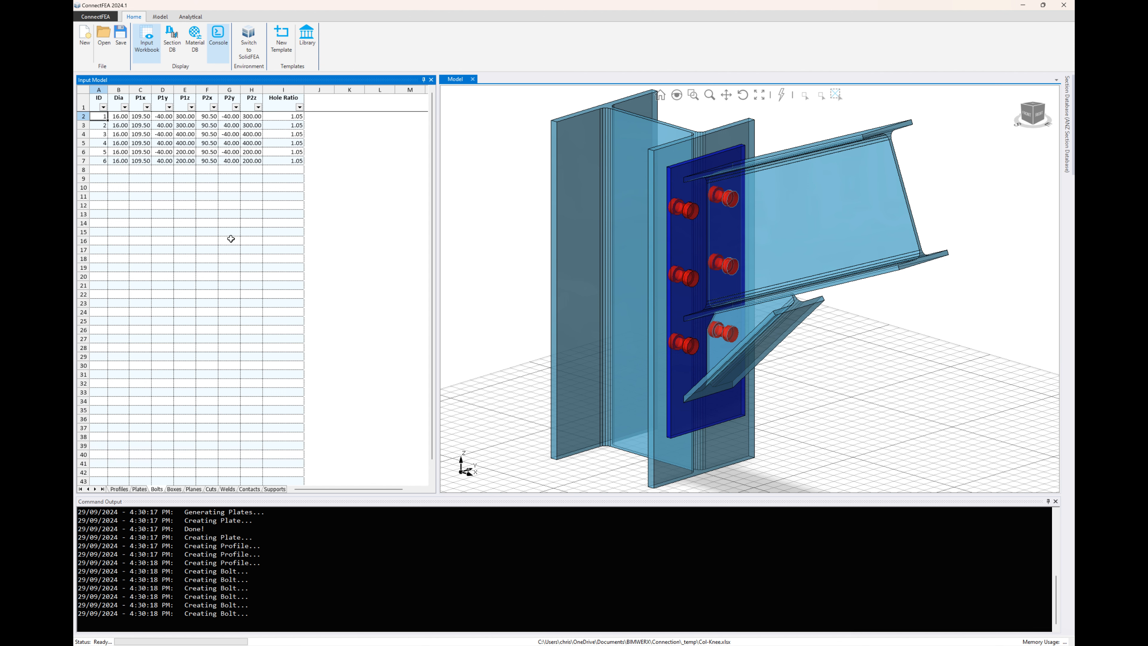
Set Visible to Y for planes 1 and 2 in the plane input table.
{"action": "left_click", "coordinate": [194, 489]}
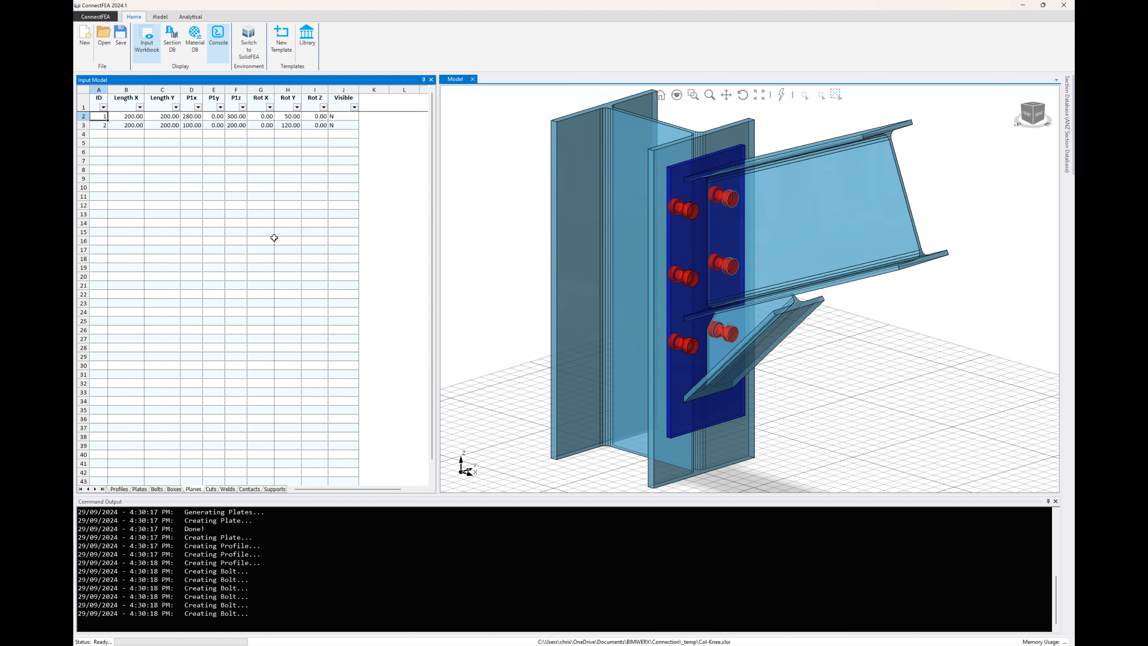
{"action": "left_click", "coordinate": [333, 119]}
{"action": "type", "text": "Y"}
{"action": "key", "text": "Return"}
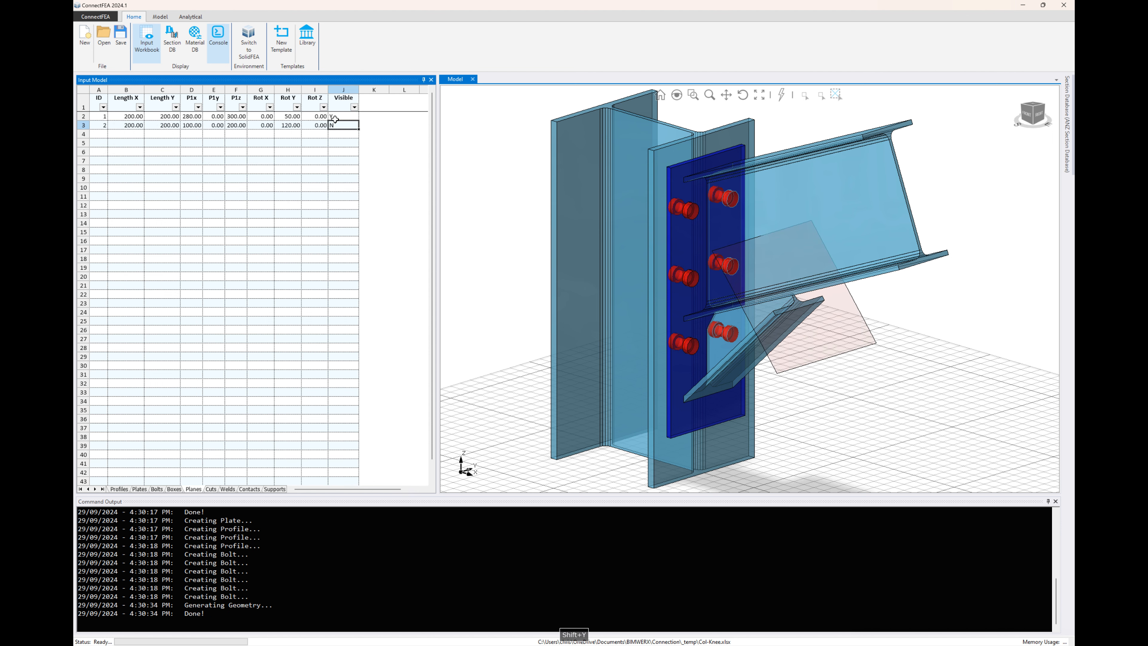
{"action": "type", "text": "Y"}
{"action": "key", "text": "Return"}
Set Visible back to N for planes 1 and 2 to hide them in the model.
{"action": "left_click", "coordinate": [334, 117]}
{"action": "type", "text": "N"}
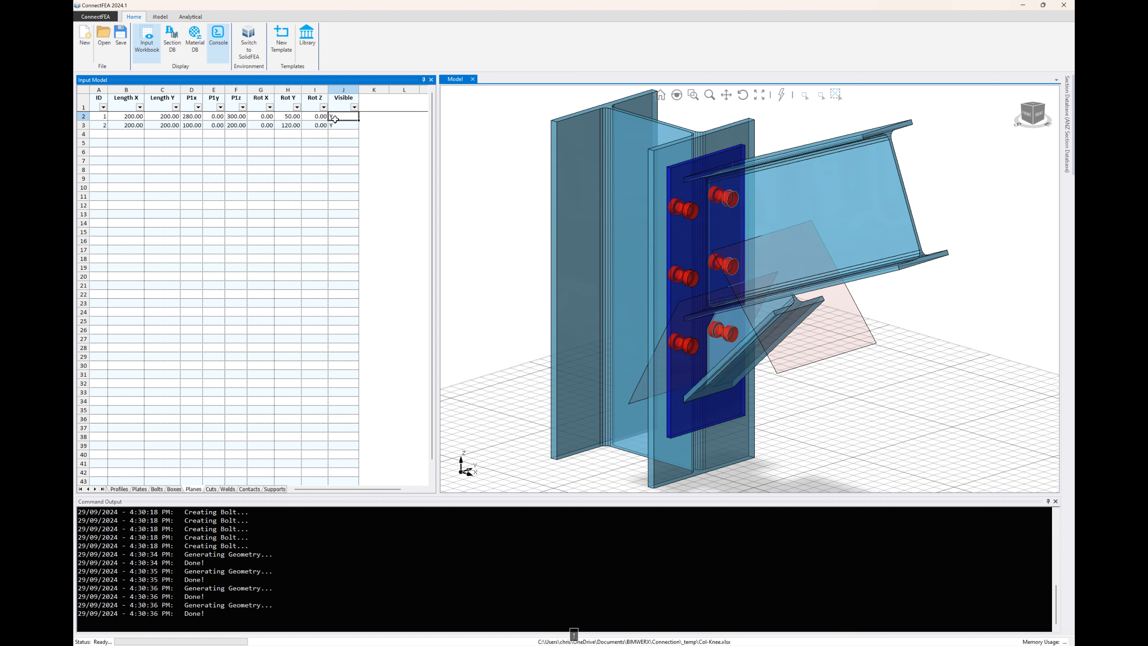
{"action": "key", "text": "Return"}
{"action": "type", "text": "N"}
{"action": "key", "text": "Return"}
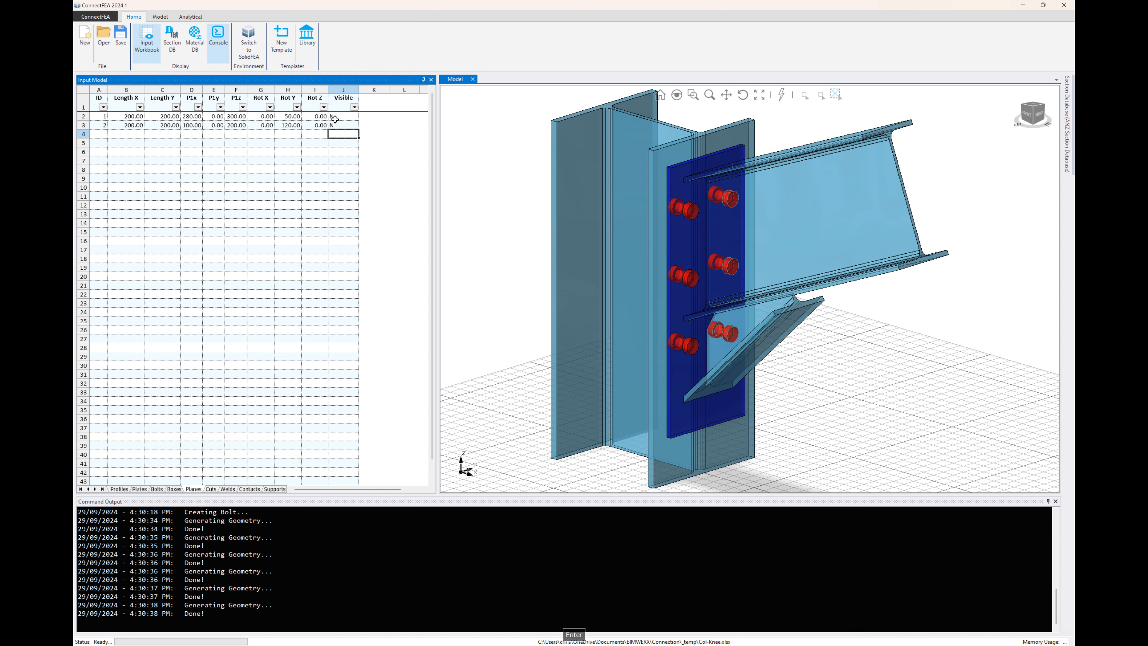
{"action": "left_click", "coordinate": [334, 117]}
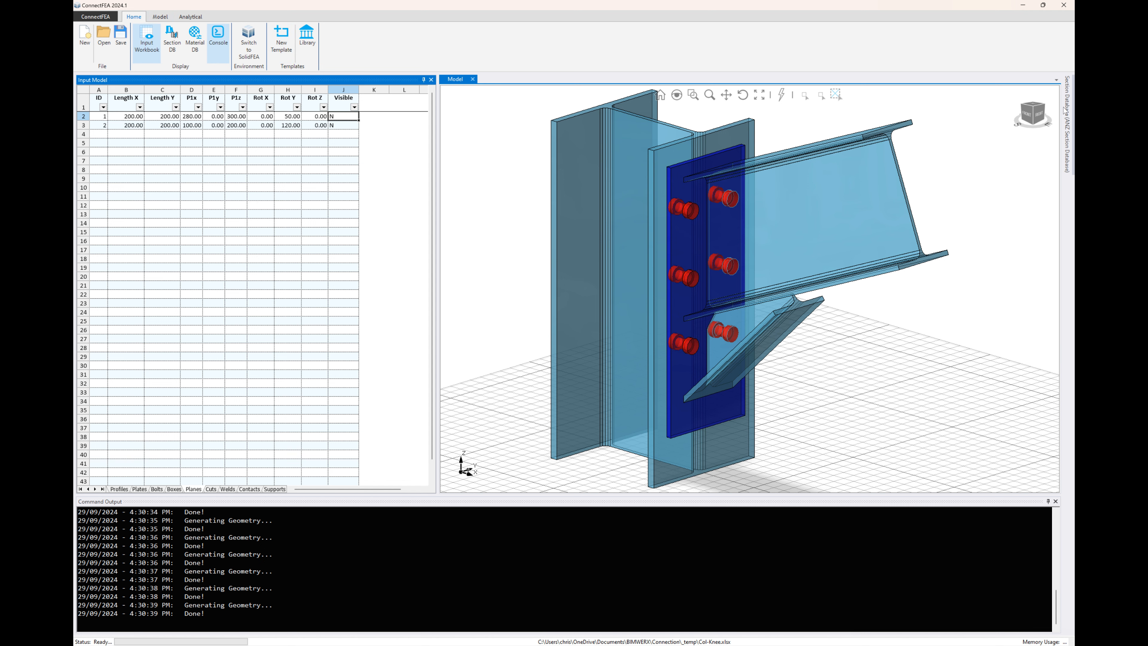
{"action": "mouse_move", "coordinate": [1070, 115]}
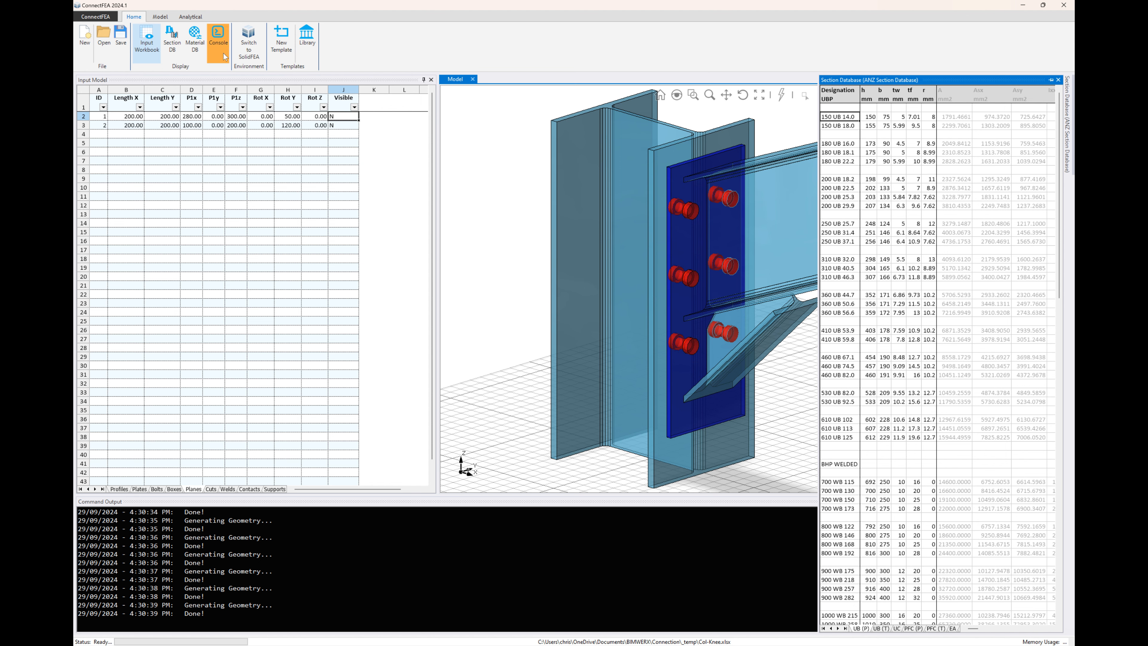
{"action": "left_click", "coordinate": [157, 16]}
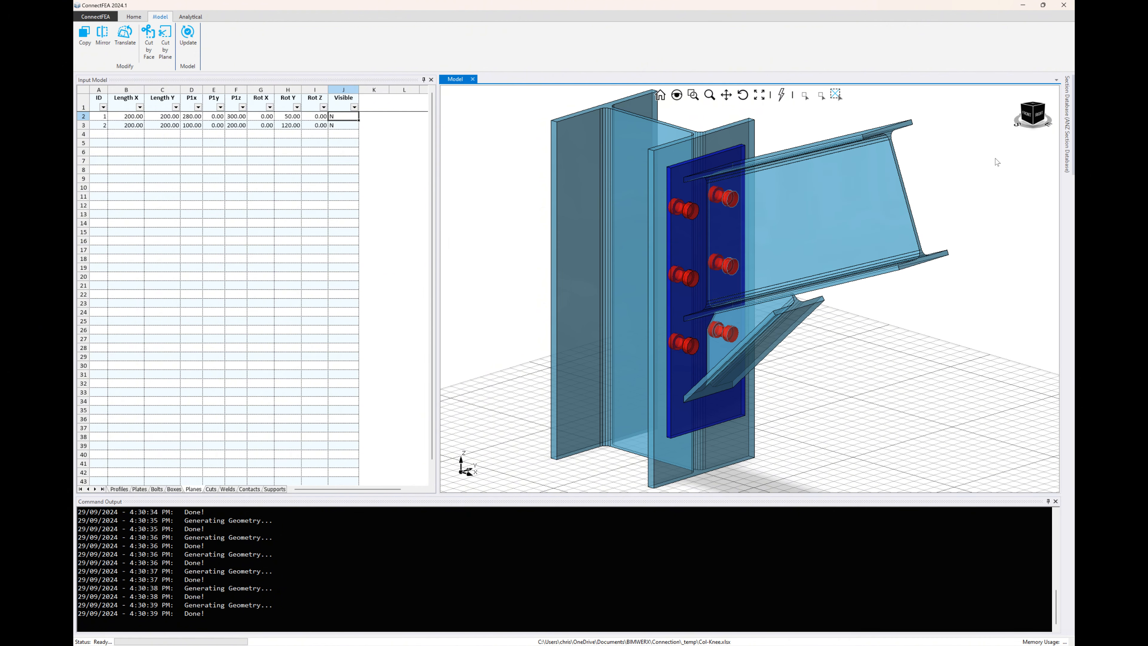
{"action": "left_click", "coordinate": [166, 53]}
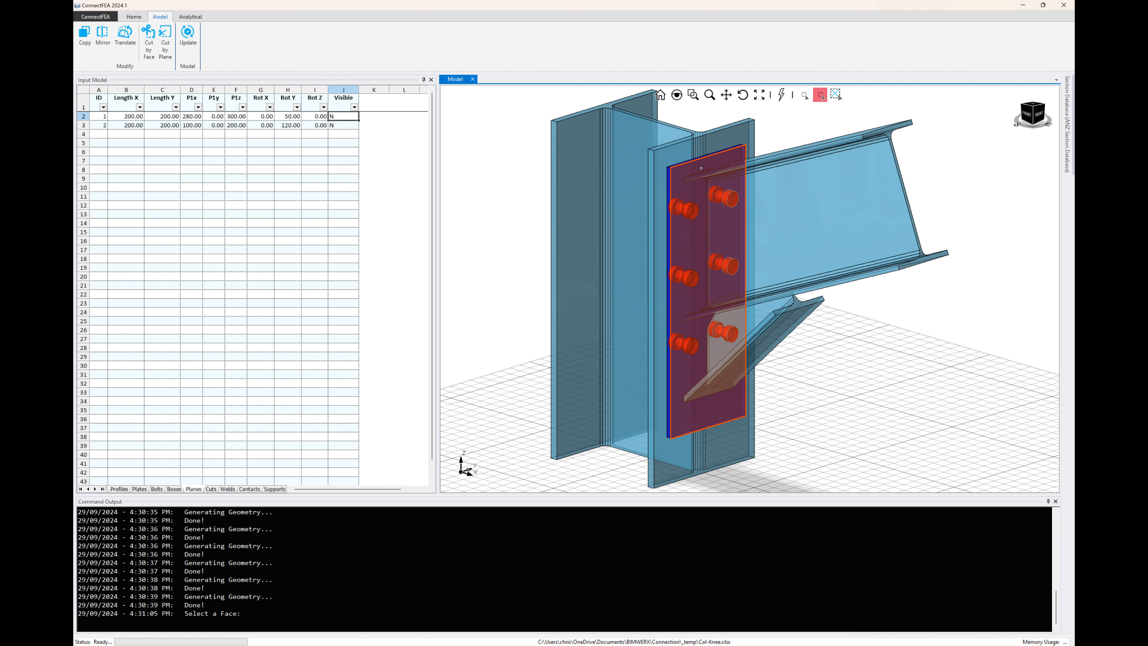
{"action": "key", "text": "Escape"}
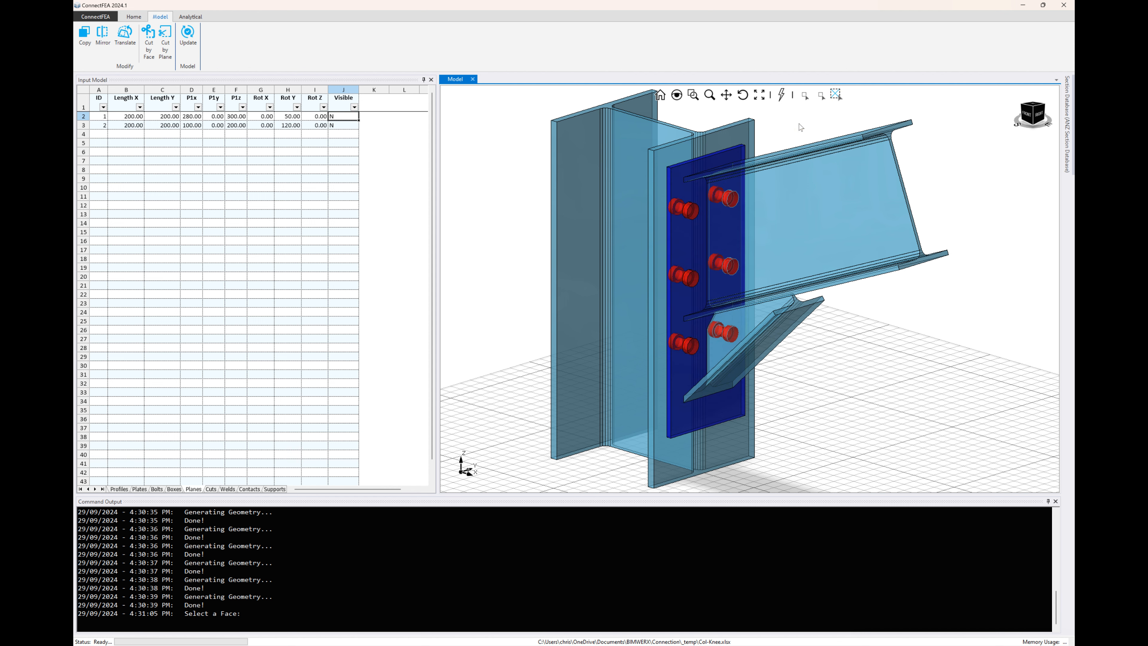
Process the connection model and generate its hex mesh, switching to SolidFEA once meshing completes.
{"action": "left_click", "coordinate": [190, 16]}
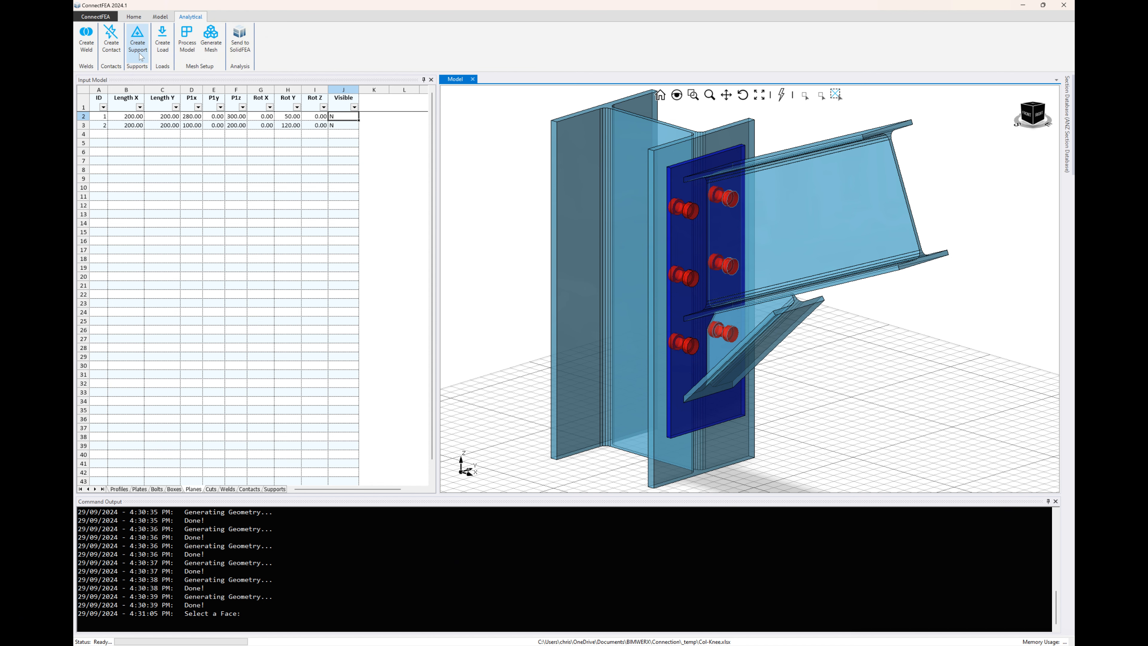
{"action": "left_click", "coordinate": [186, 40]}
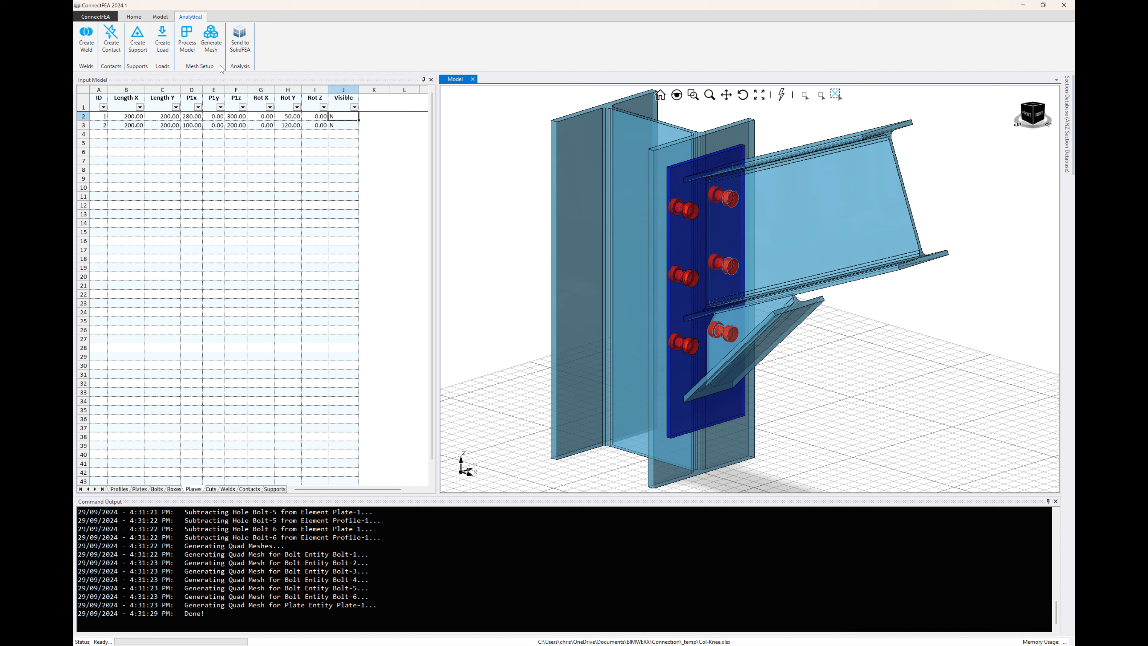
{"action": "middle_click_drag", "start_coordinate": [551, 273], "coordinate": [534, 302]}
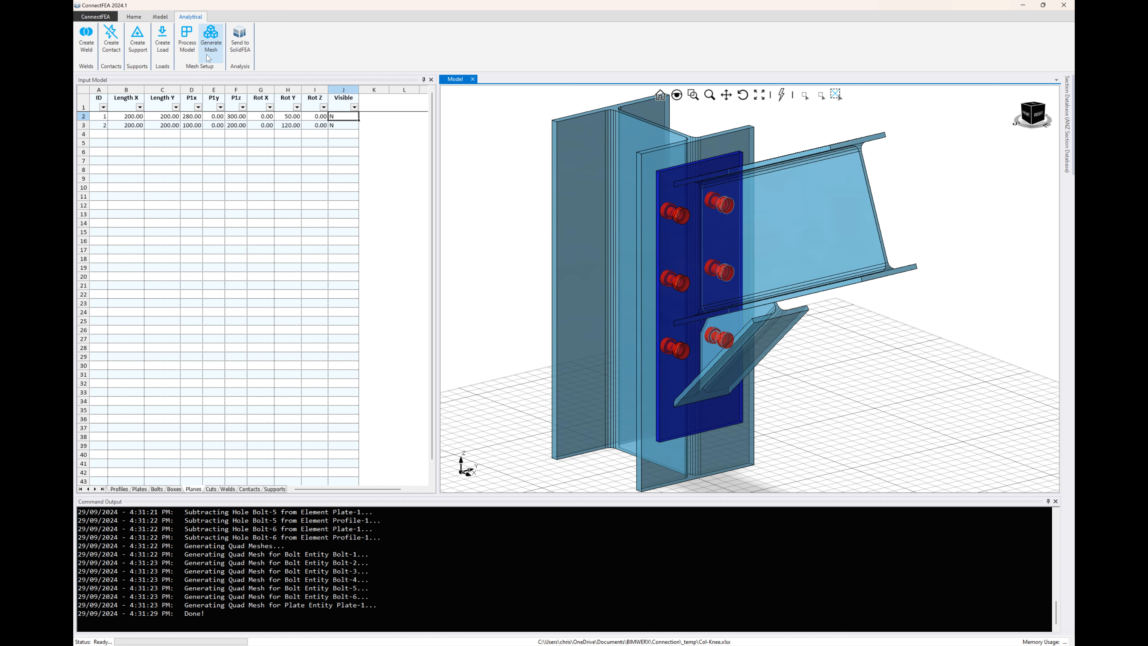
{"action": "left_click", "coordinate": [211, 45]}
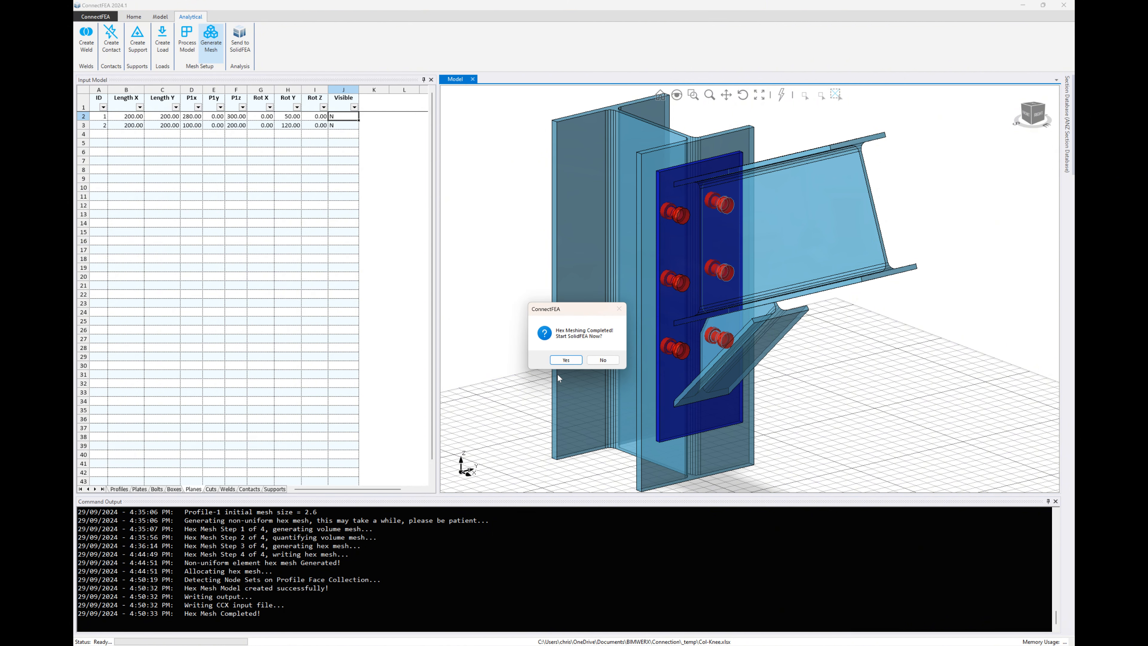
{"action": "left_click", "coordinate": [566, 360]}
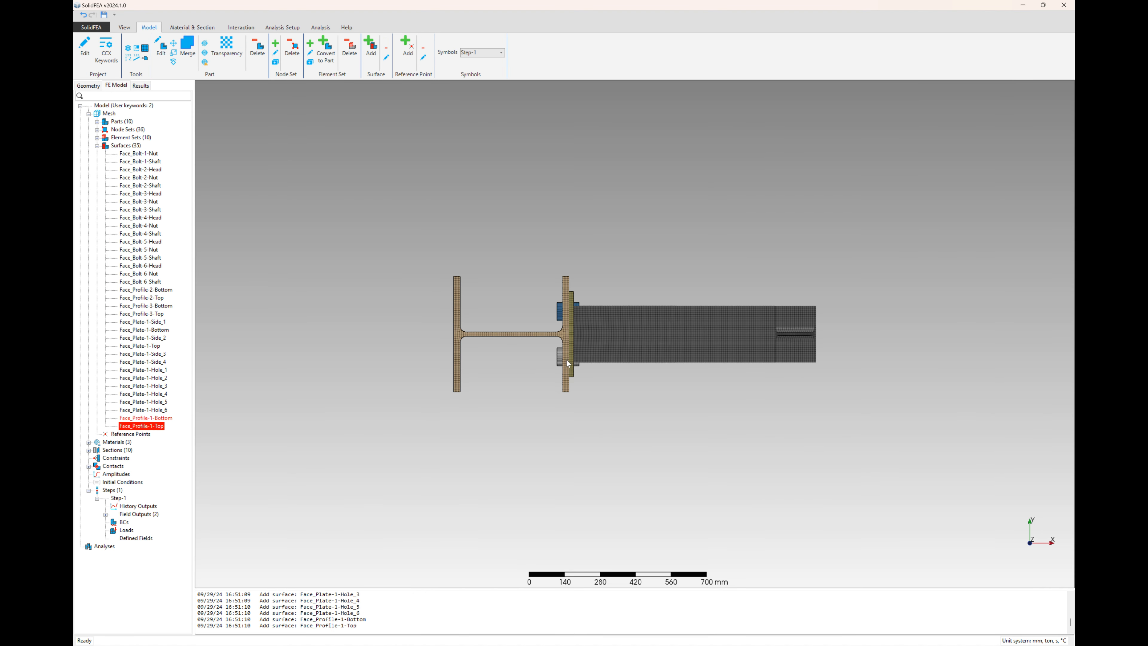
Examine the meshed connection's materials, sections and element sets, along with the available analysis setup commands.
{"action": "middle_click_drag", "start_coordinate": [538, 404], "coordinate": [481, 314]}
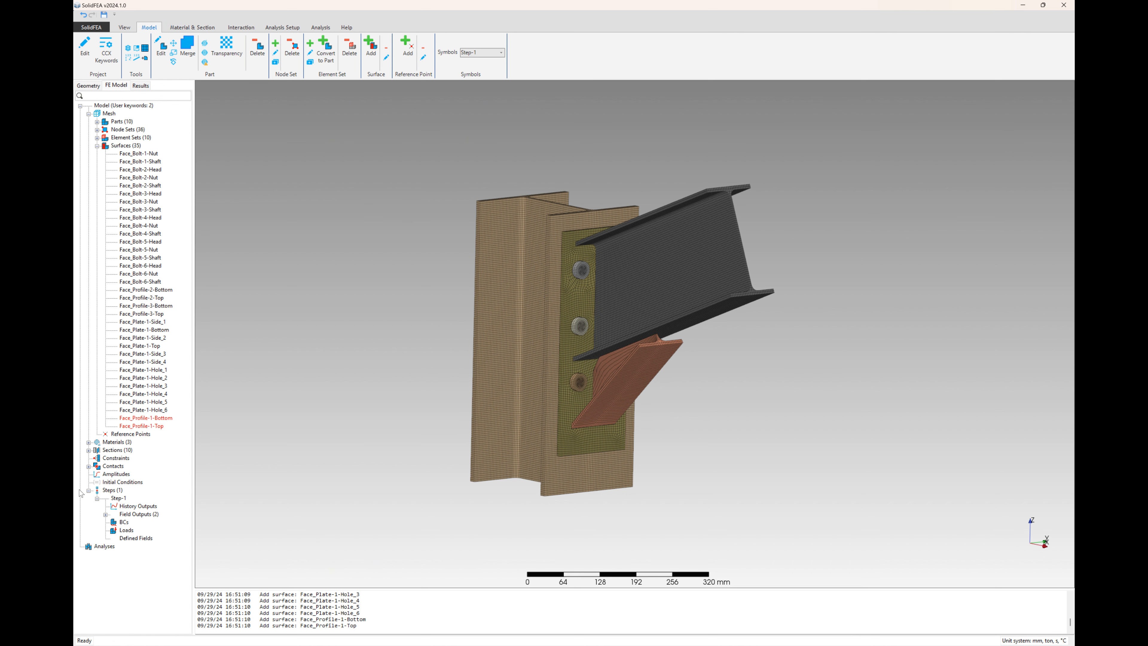
{"action": "left_click", "coordinate": [89, 442]}
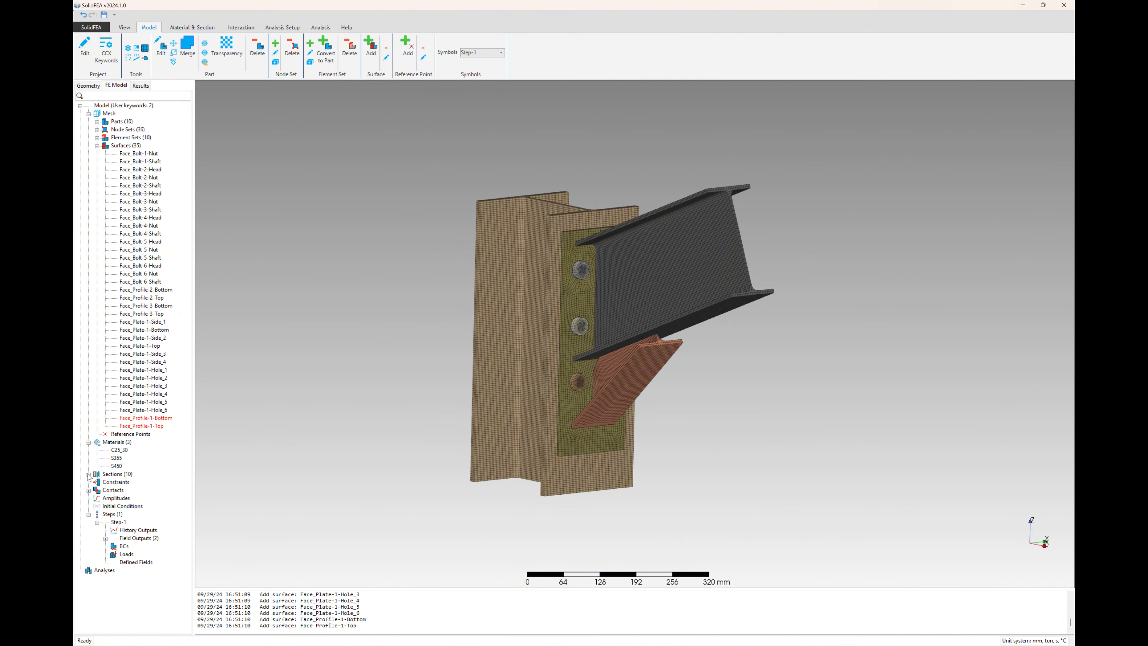
{"action": "left_click", "coordinate": [88, 474]}
{"action": "scroll", "coordinate": [113, 496], "scroll_direction": "down", "scroll_amount": 1}
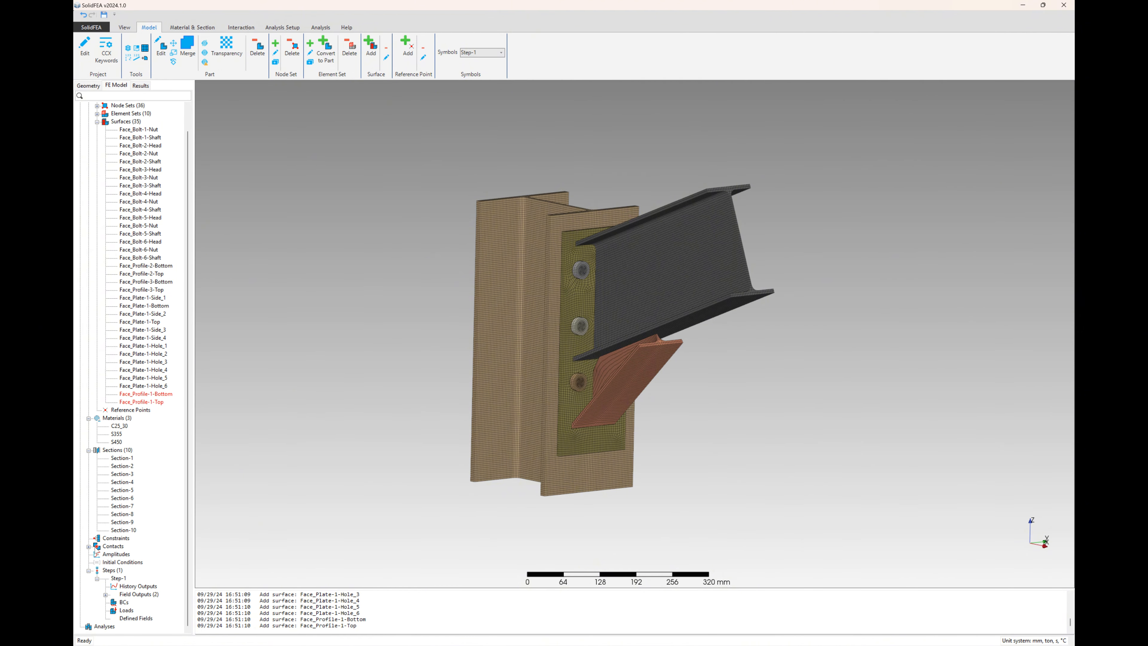
{"action": "scroll", "coordinate": [122, 441], "scroll_direction": "up", "scroll_amount": 1}
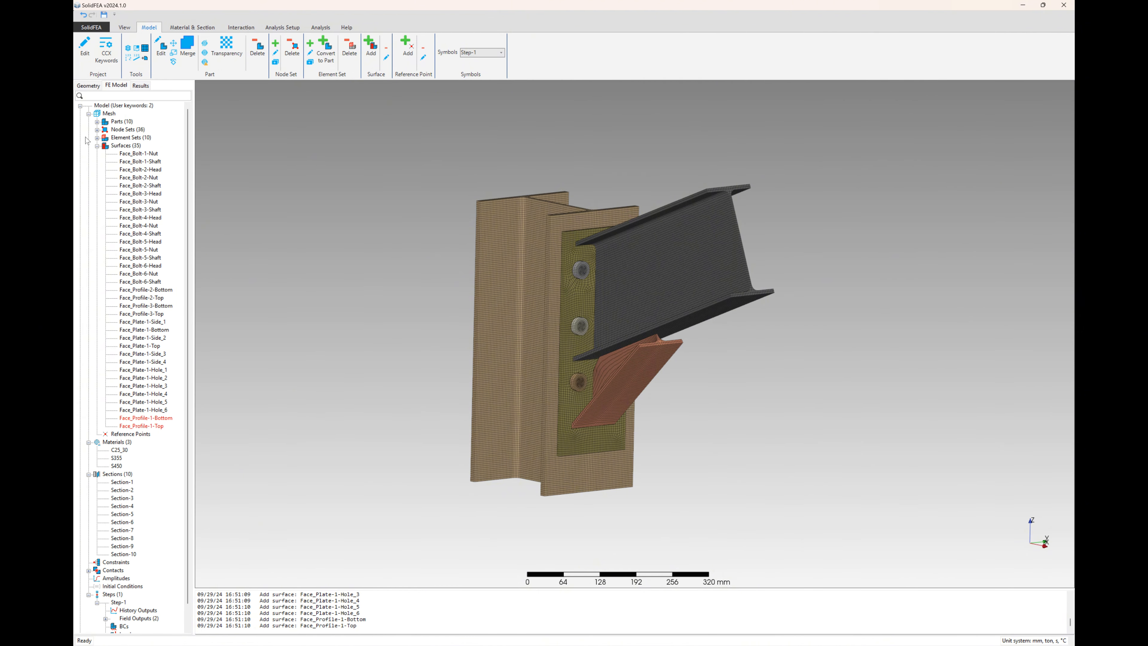
{"action": "left_click", "coordinate": [97, 137]}
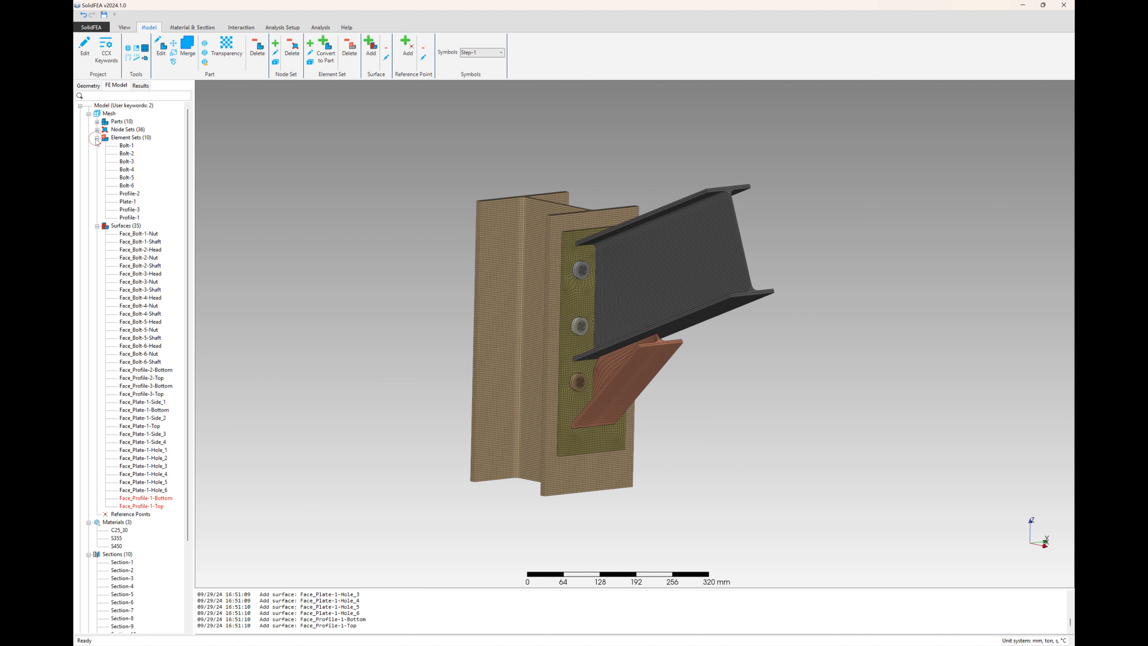
{"action": "left_click", "coordinate": [126, 154]}
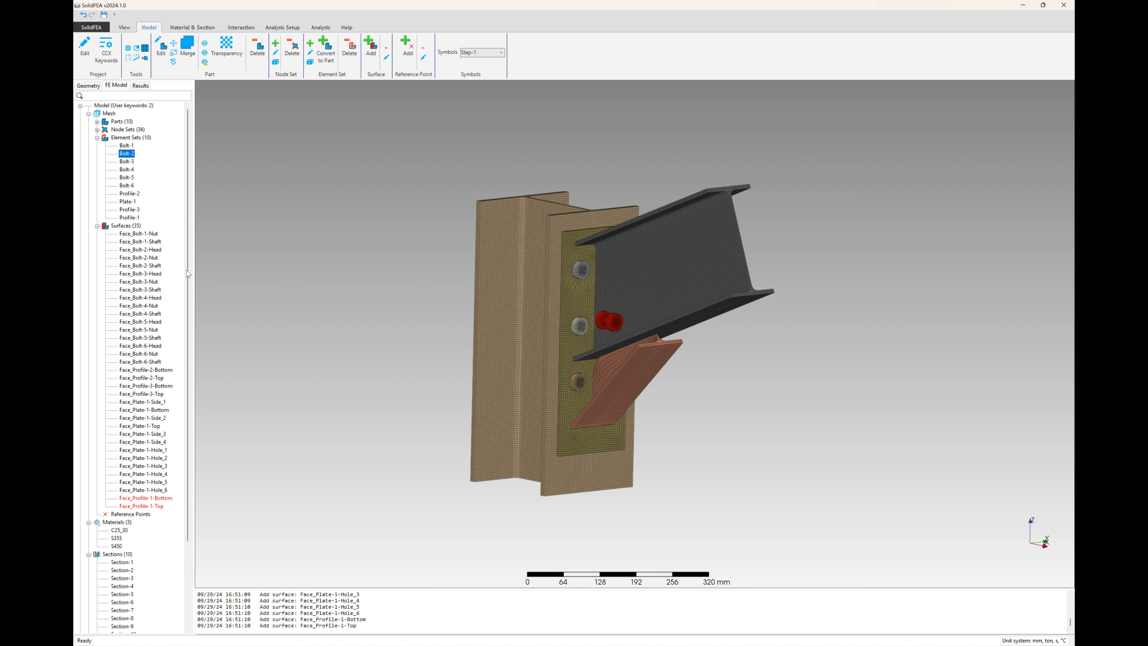
{"action": "left_click", "coordinate": [130, 193]}
{"action": "left_click", "coordinate": [378, 316]}
{"action": "left_click", "coordinate": [281, 25]}
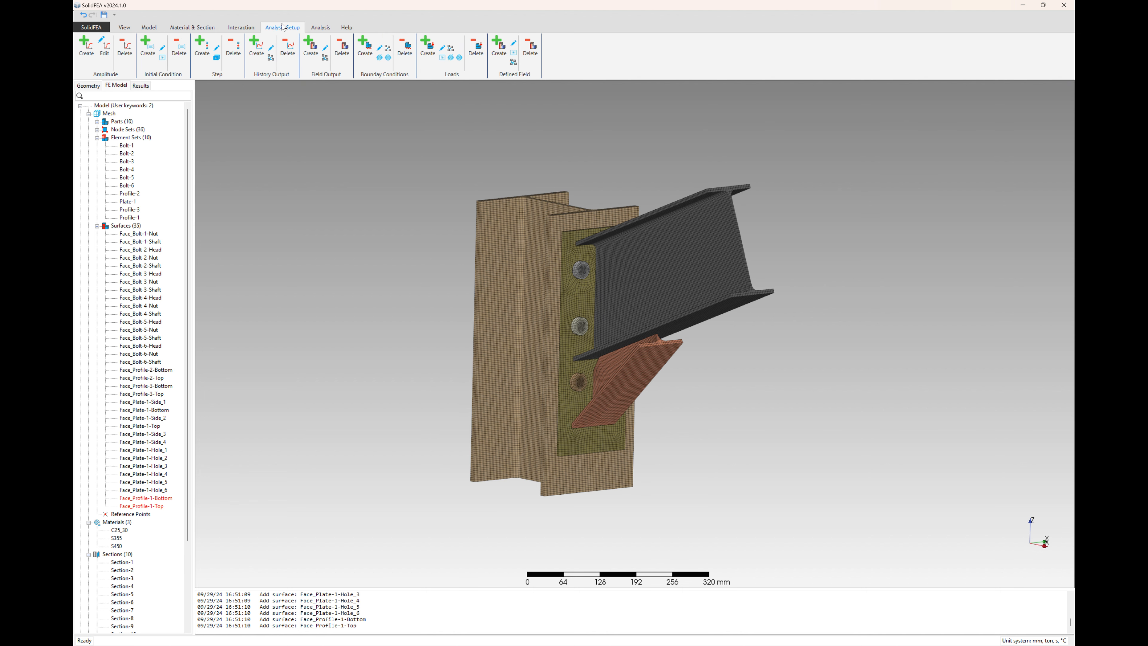
{"action": "left_click", "coordinate": [321, 27]}
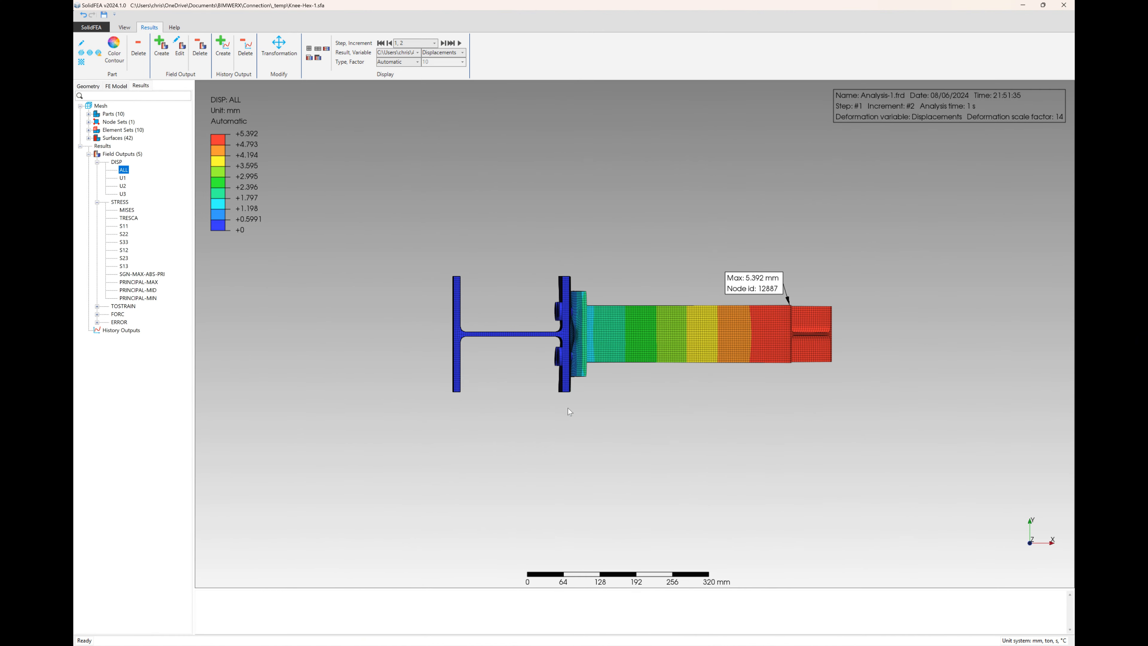
Turn off the color contours on the column and the upper beam in the displacement results.
{"action": "middle_click_drag", "start_coordinate": [568, 408], "coordinate": [526, 312]}
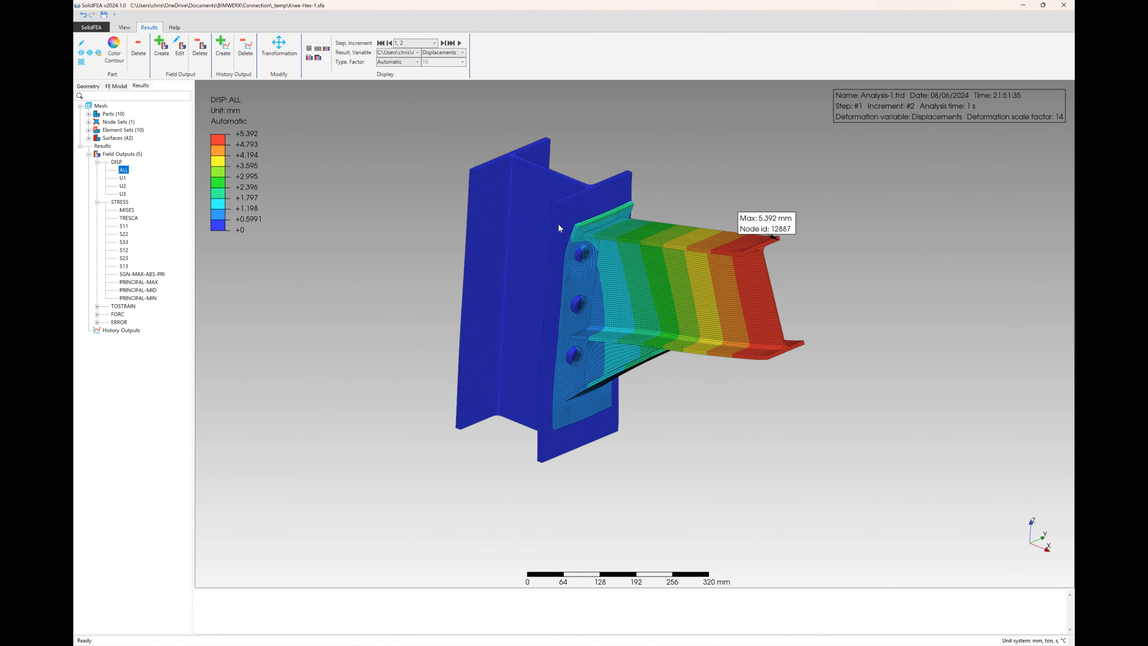
{"action": "scroll", "coordinate": [559, 224], "scroll_direction": "up", "scroll_amount": 2}
{"action": "right_click", "coordinate": [544, 213]}
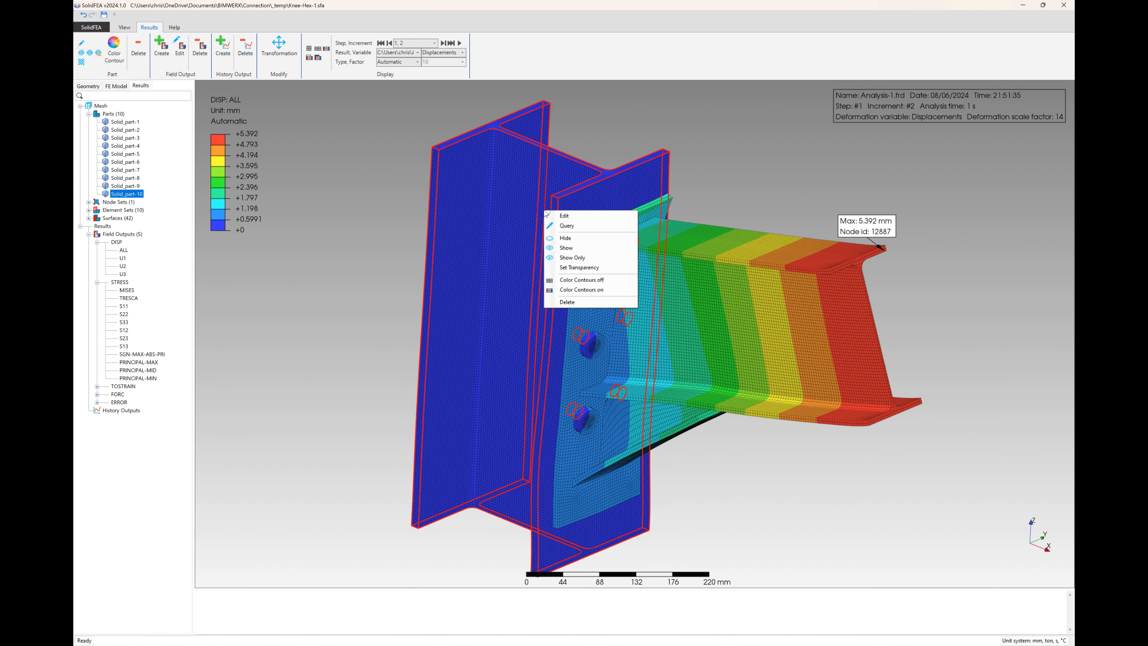
{"action": "left_click", "coordinate": [588, 276]}
{"action": "left_click", "coordinate": [718, 214]}
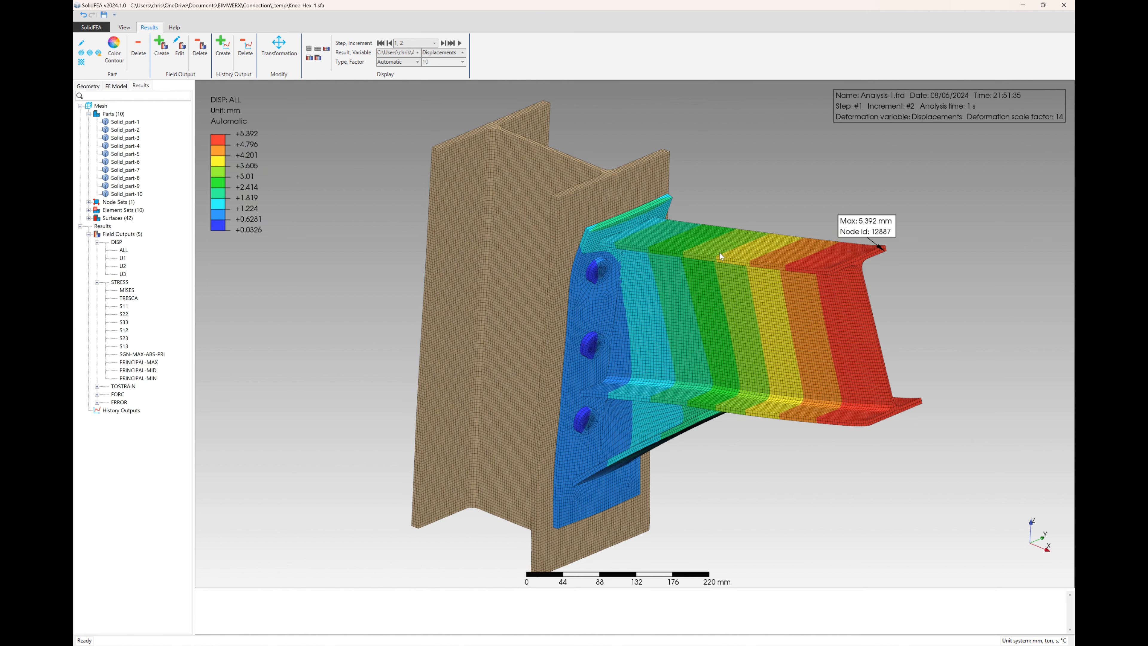
{"action": "right_click", "coordinate": [723, 261]}
{"action": "left_click", "coordinate": [755, 333]}
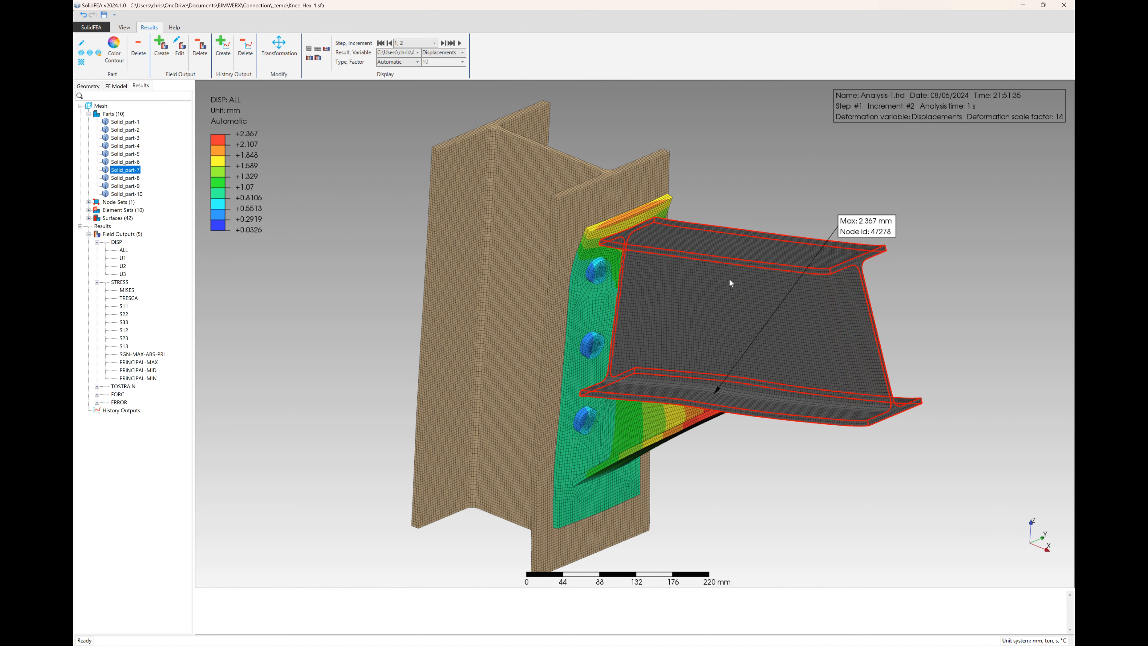
Make the column and upper beam semi-transparent with transparency 128, and move the maximum displacement label below the beam.
{"action": "right_click", "coordinate": [568, 205]}
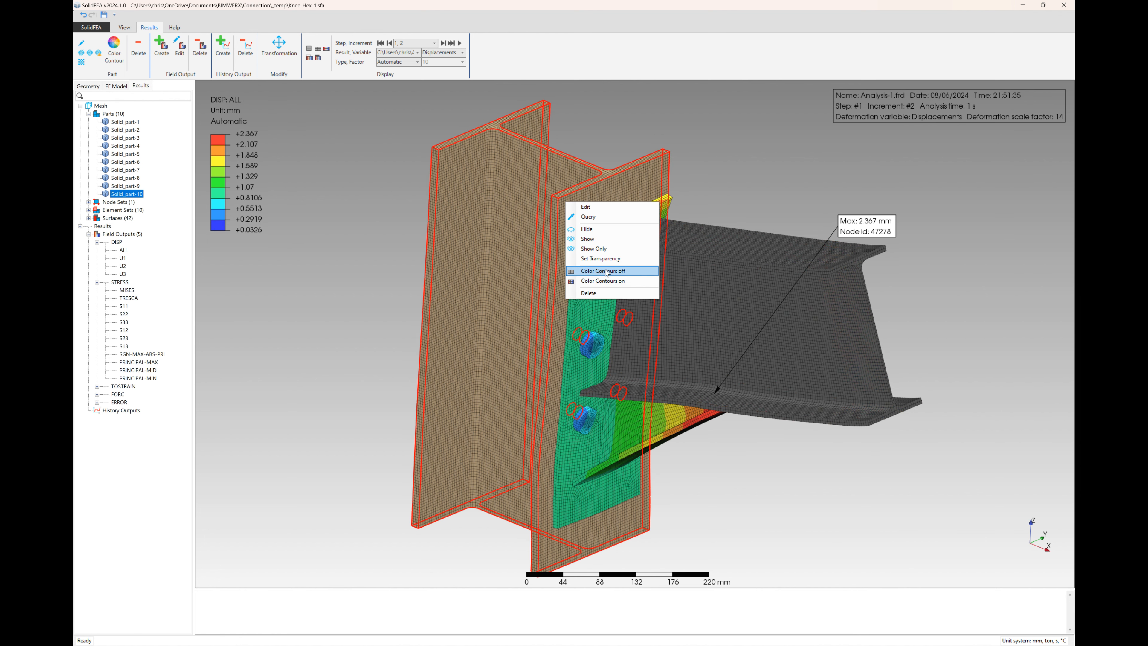
{"action": "left_click", "coordinate": [603, 258]}
{"action": "left_click", "coordinate": [326, 208]}
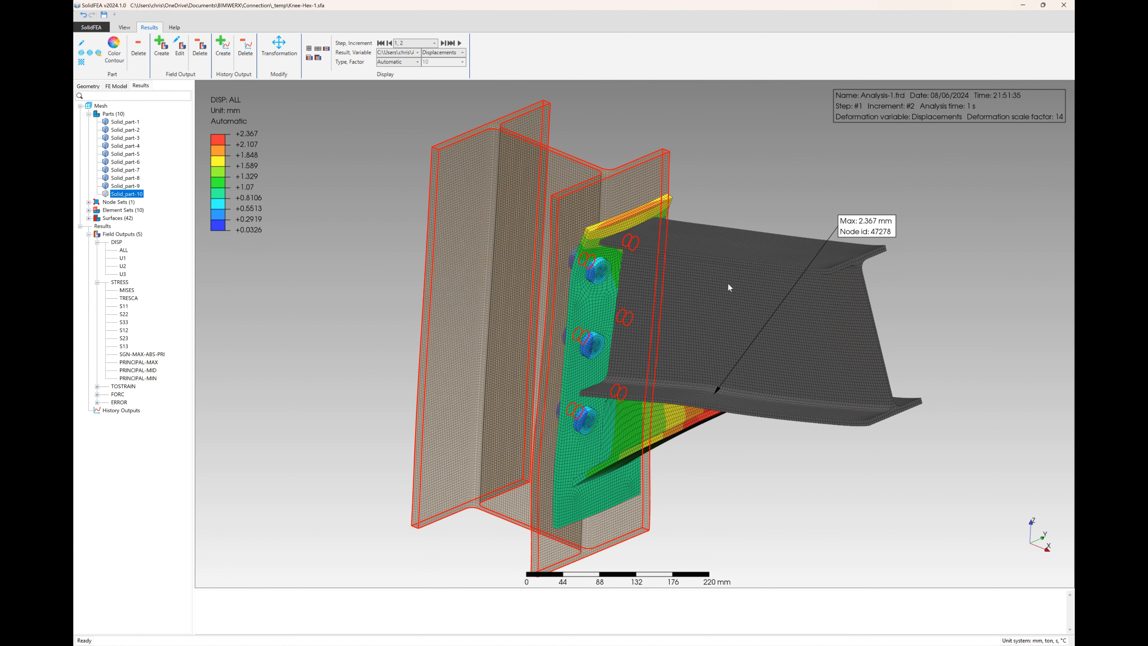
{"action": "right_click", "coordinate": [740, 279]}
{"action": "left_click", "coordinate": [776, 335]}
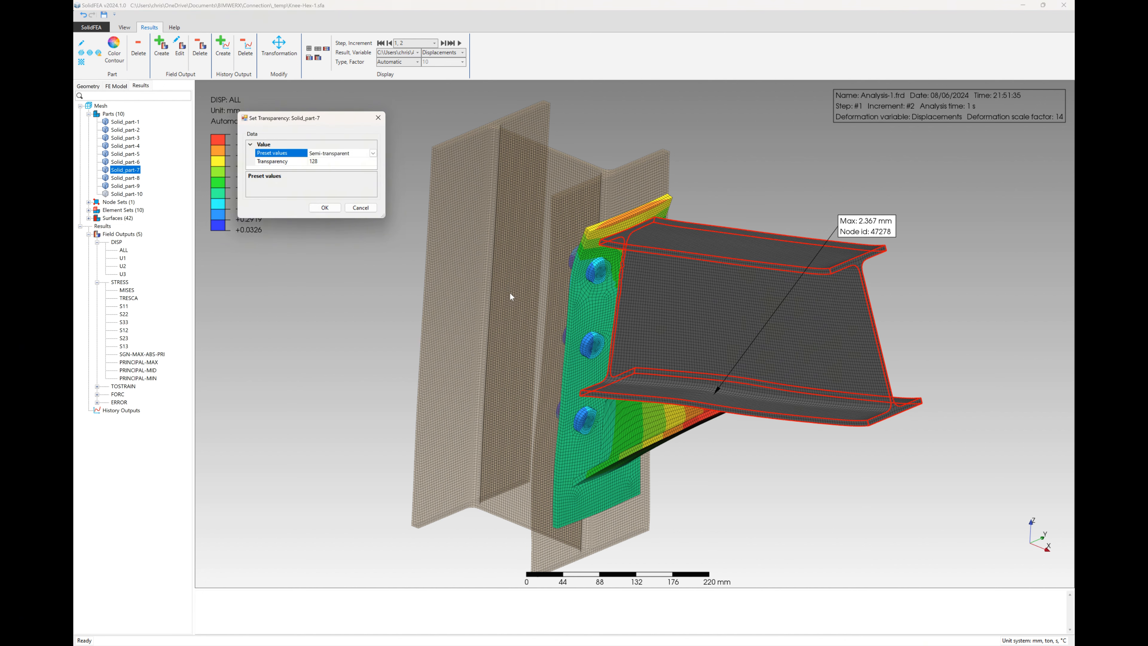
{"action": "left_click", "coordinate": [324, 207]}
{"action": "left_click_drag", "start_coordinate": [859, 235], "coordinate": [795, 487]}
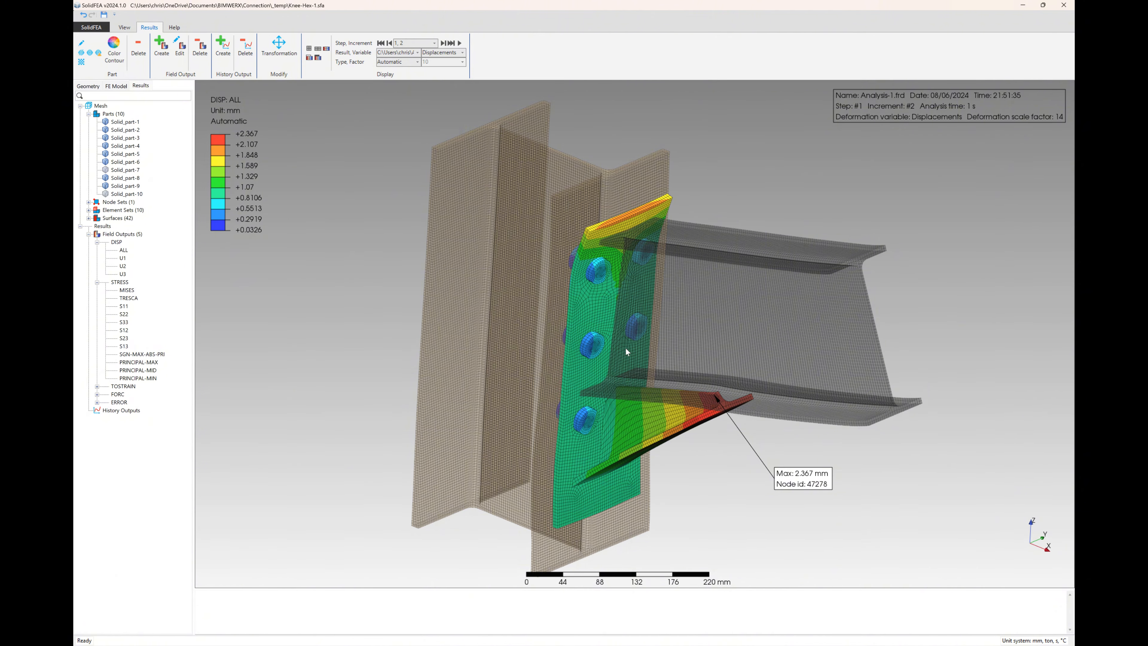
{"action": "middle_click_drag", "start_coordinate": [637, 384], "coordinate": [620, 320]}
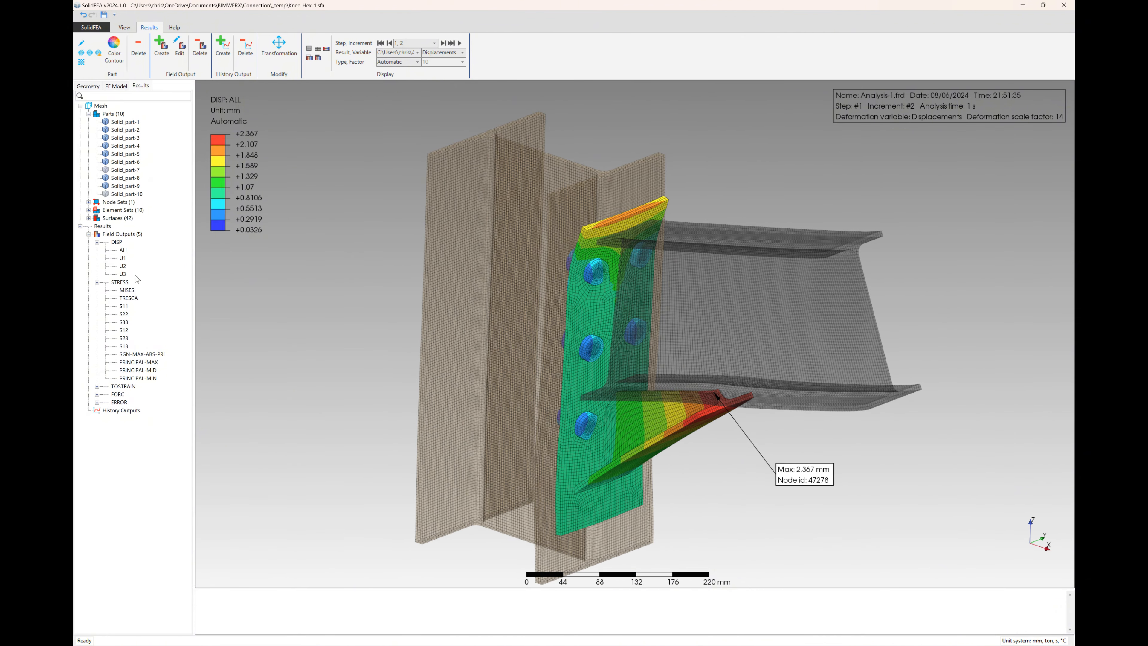
Display the MISES stress contours and inspect them around the end plate and haunch, and display the TRESCA stress contours.
{"action": "left_click", "coordinate": [126, 291]}
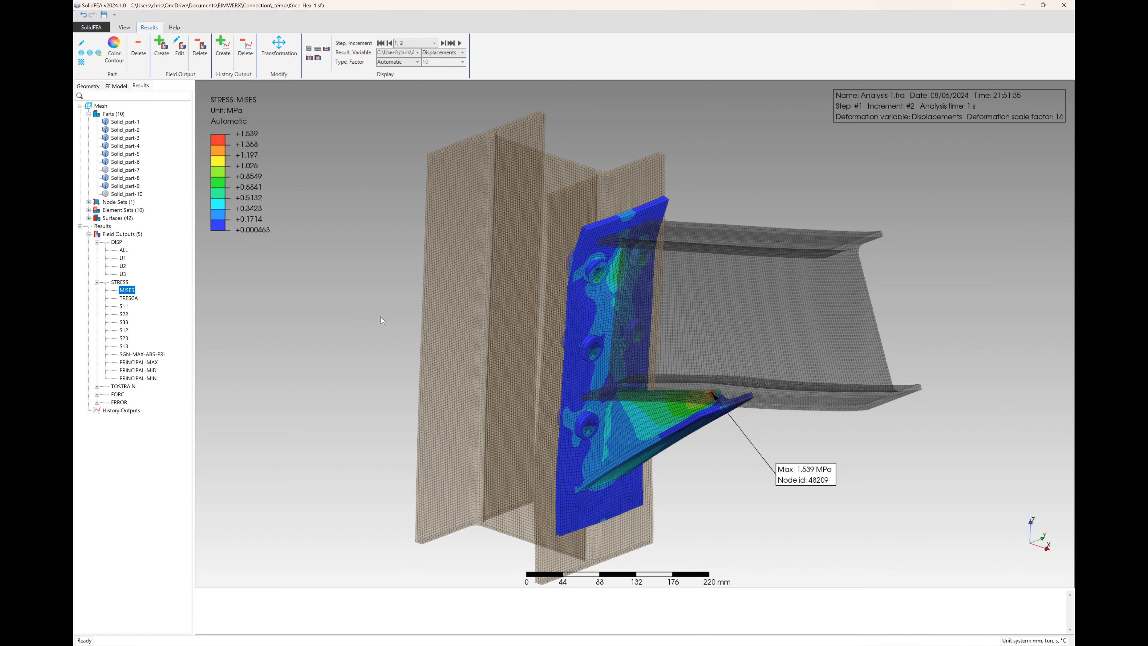
{"action": "scroll", "coordinate": [610, 226], "scroll_direction": "up", "scroll_amount": 4}
{"action": "scroll", "coordinate": [626, 220], "scroll_direction": "down", "scroll_amount": 5}
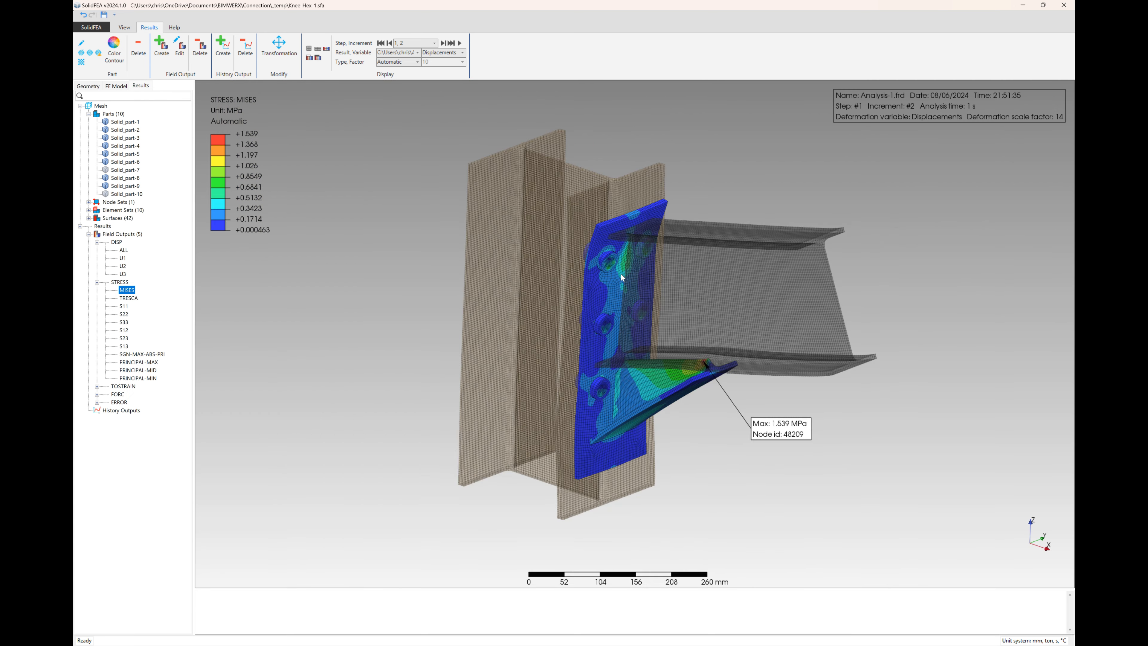
{"action": "scroll", "coordinate": [621, 273], "scroll_direction": "up", "scroll_amount": 2}
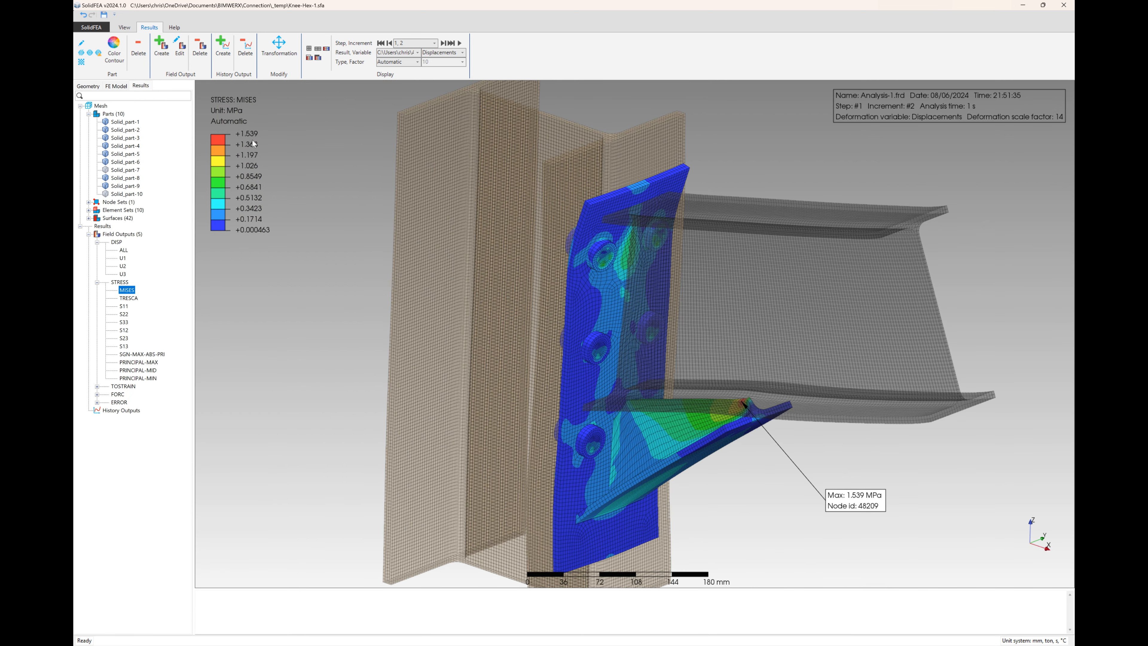
{"action": "left_click", "coordinate": [128, 298]}
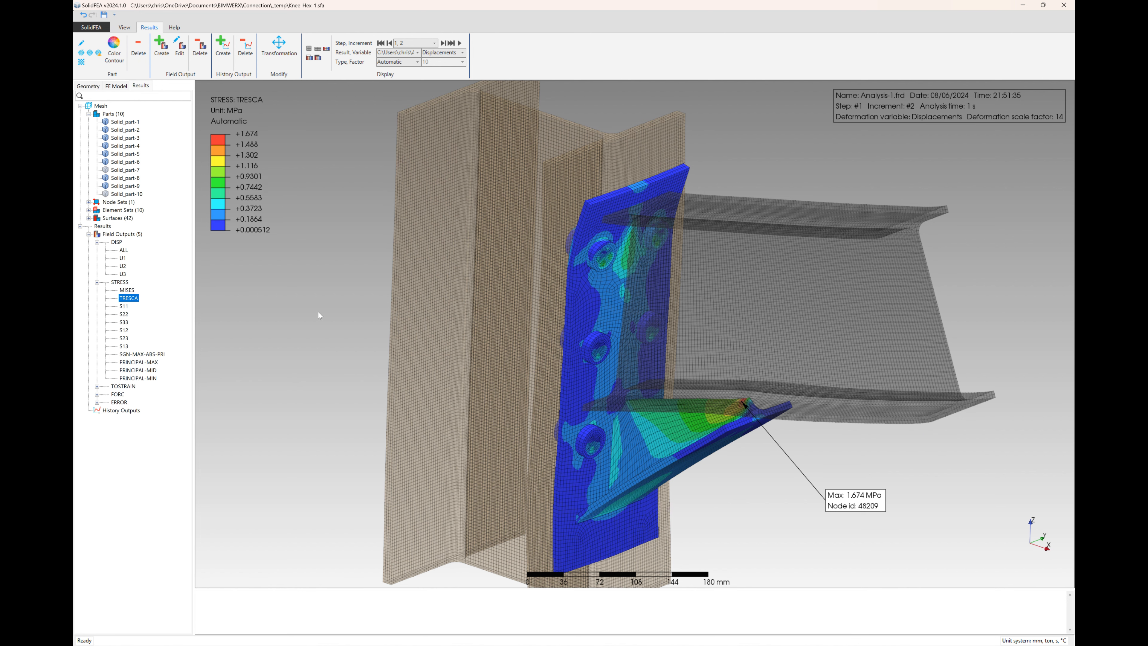
Display the total displacement (DISP ALL) contours again and play the deformation animation.
{"action": "left_click", "coordinate": [123, 250]}
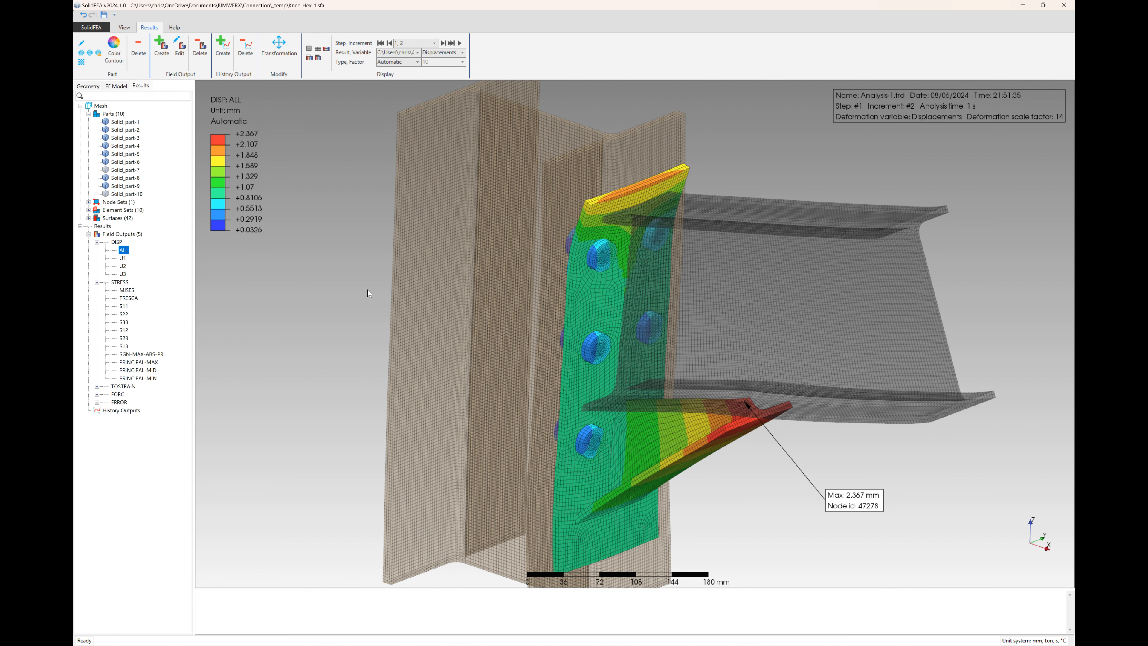
{"action": "left_click", "coordinate": [459, 43]}
{"action": "left_click", "coordinate": [319, 139]}
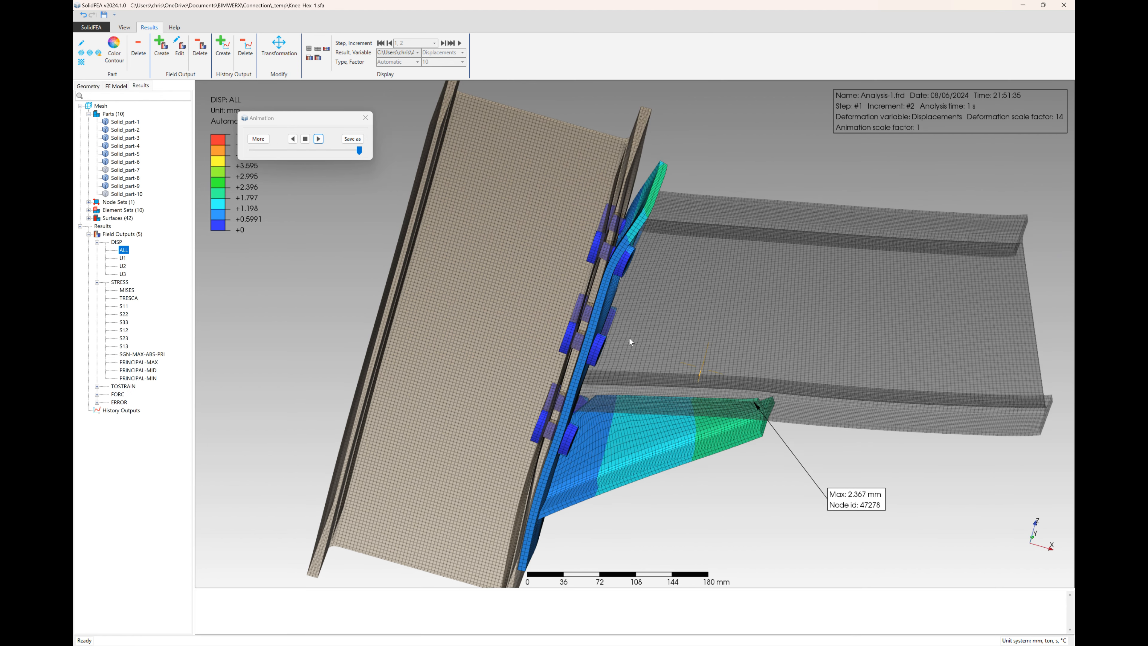
Examine the animated deformation of the end plate and bolts from above and obliquely, and stop the animation to return to the static displacement contours.
{"action": "middle_click_drag", "start_coordinate": [629, 336], "coordinate": [614, 410]}
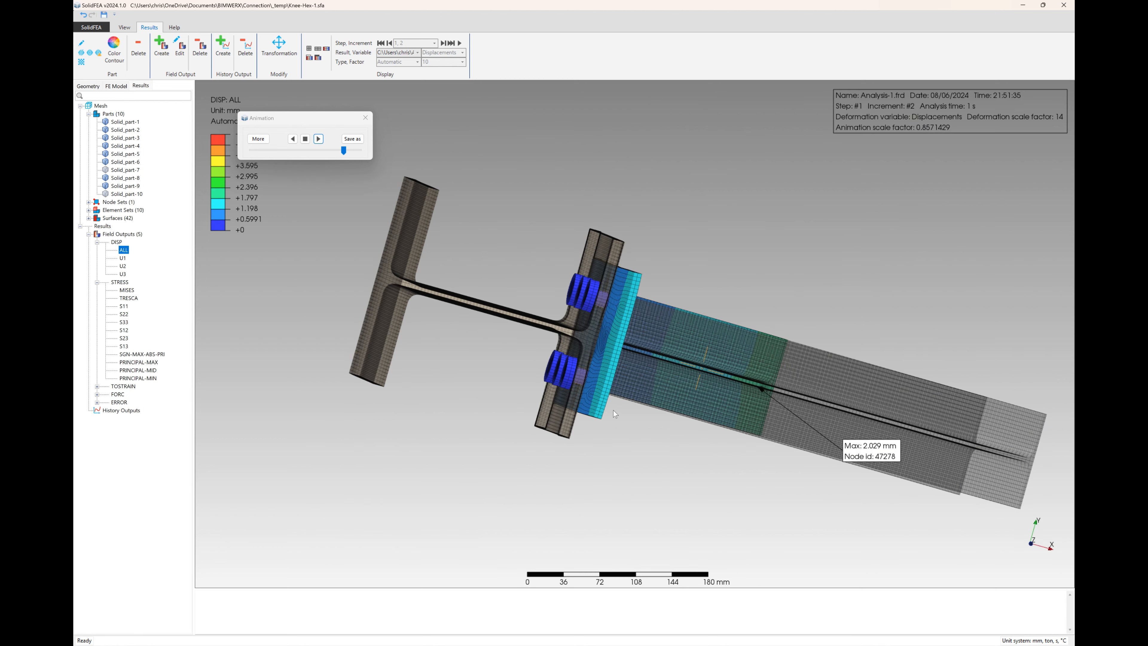
{"action": "scroll", "coordinate": [606, 340], "scroll_direction": "up", "scroll_amount": 2}
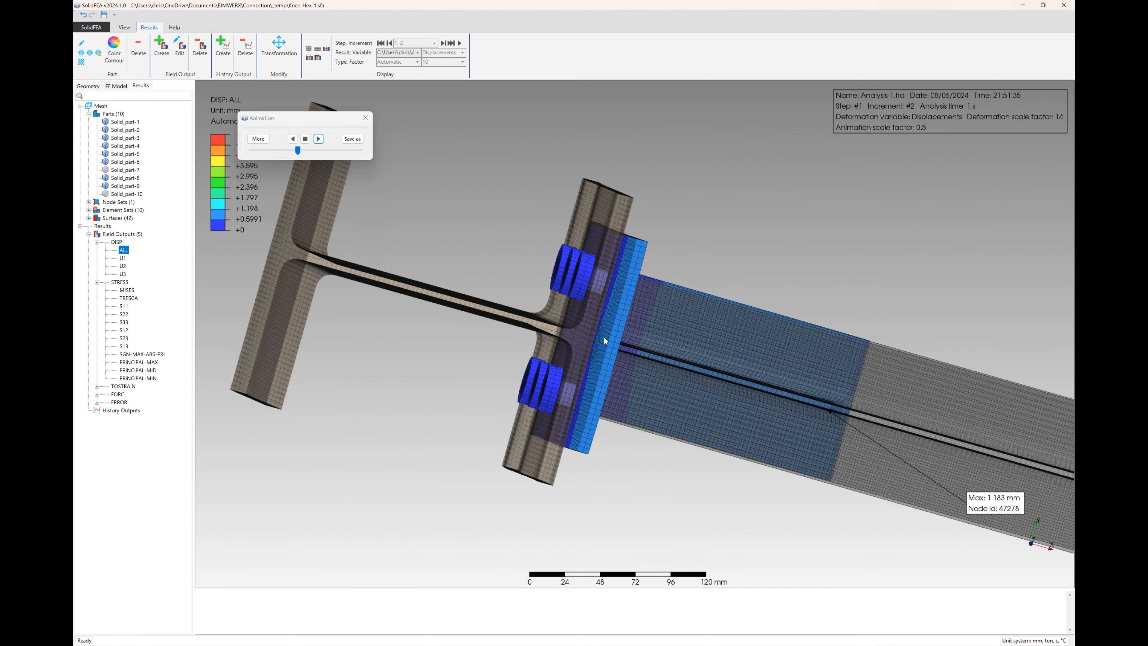
{"action": "scroll", "coordinate": [601, 339], "scroll_direction": "up", "scroll_amount": 2}
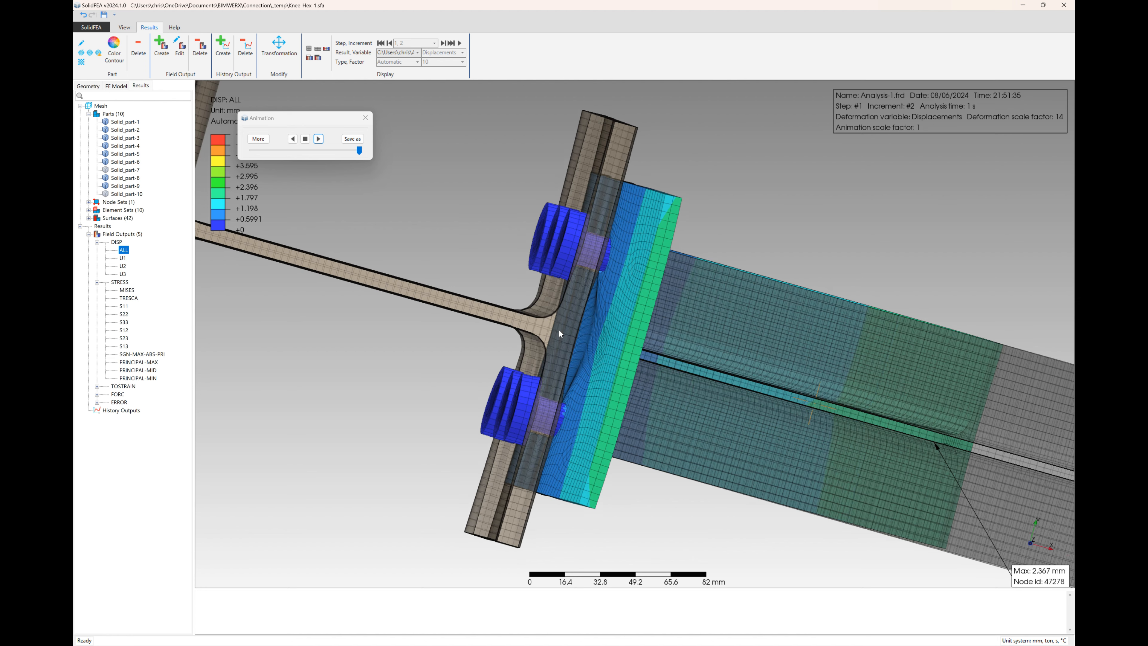
{"action": "mouse_move", "coordinate": [559, 328]}
{"action": "middle_mouse_down"}
{"action": "mouse_move", "coordinate": [553, 281]}
{"action": "mouse_move", "coordinate": [575, 255]}
{"action": "mouse_move", "coordinate": [526, 245]}
{"action": "mouse_move", "coordinate": [527, 286]}
{"action": "middle_mouse_up"}
{"action": "scroll", "coordinate": [527, 286], "scroll_direction": "down", "scroll_amount": 6}
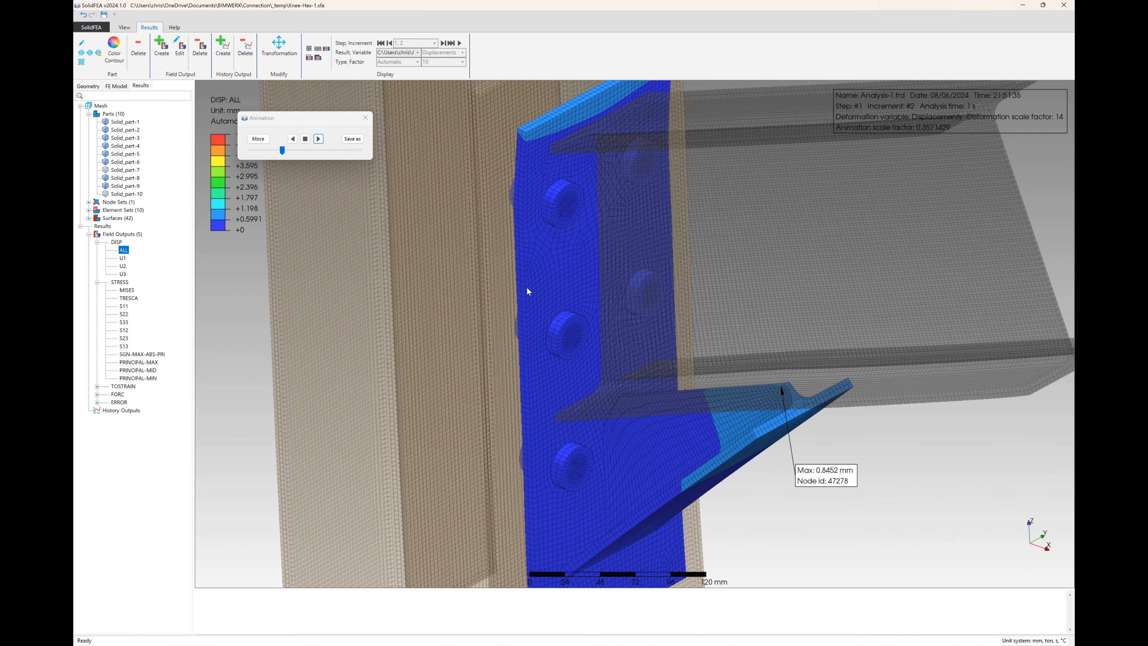
{"action": "left_click", "coordinate": [305, 139]}
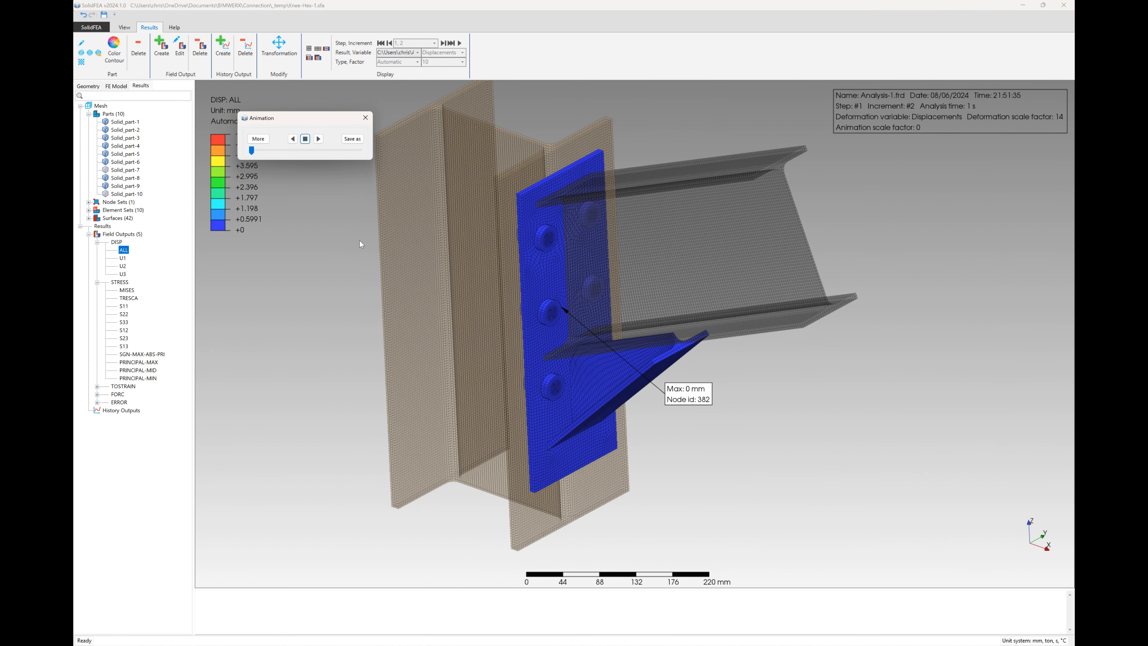
{"action": "middle_click_drag", "start_coordinate": [574, 298], "coordinate": [717, 409]}
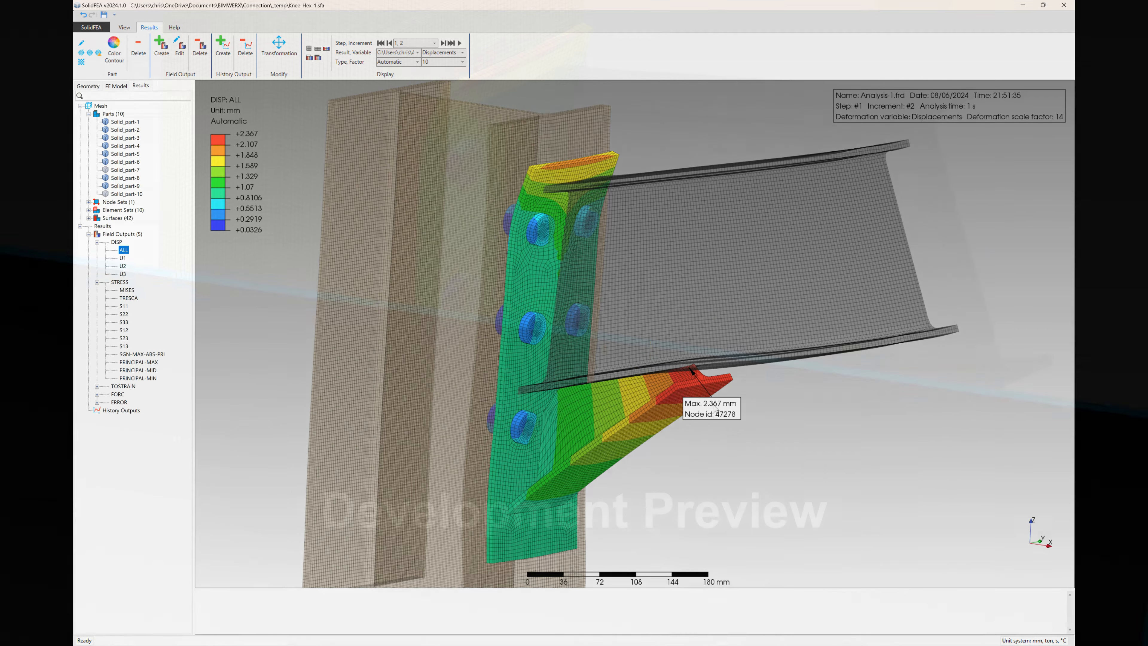